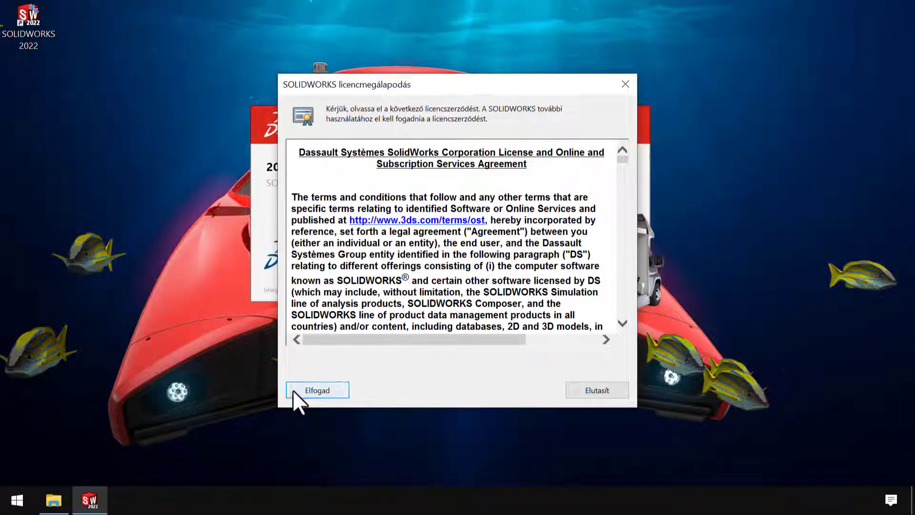
# Step: Accept the licence agreement so SOLIDWORKS 2022 launches to its Welcome page
pyautogui.click(292, 390)
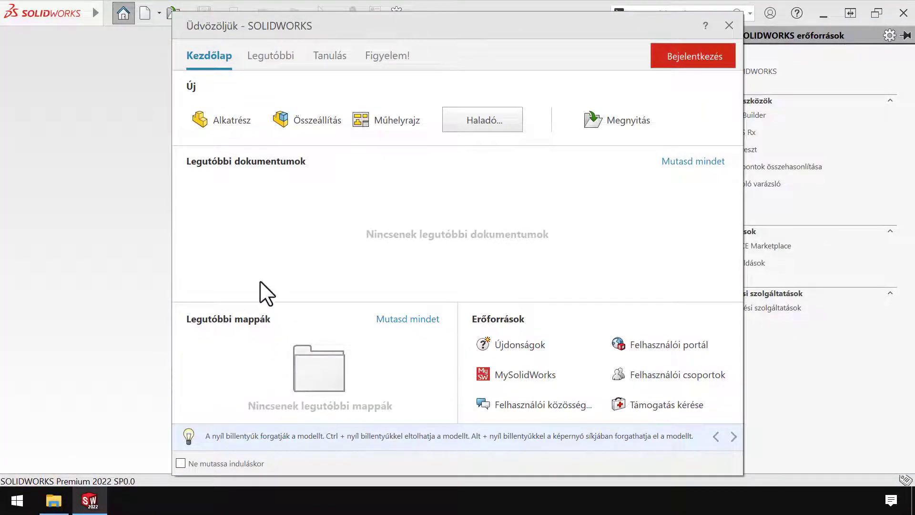
# Step: Create part document Alkatrész1, keeping MMGS units and the ISO dimensioning standard
pyautogui.click(227, 123)
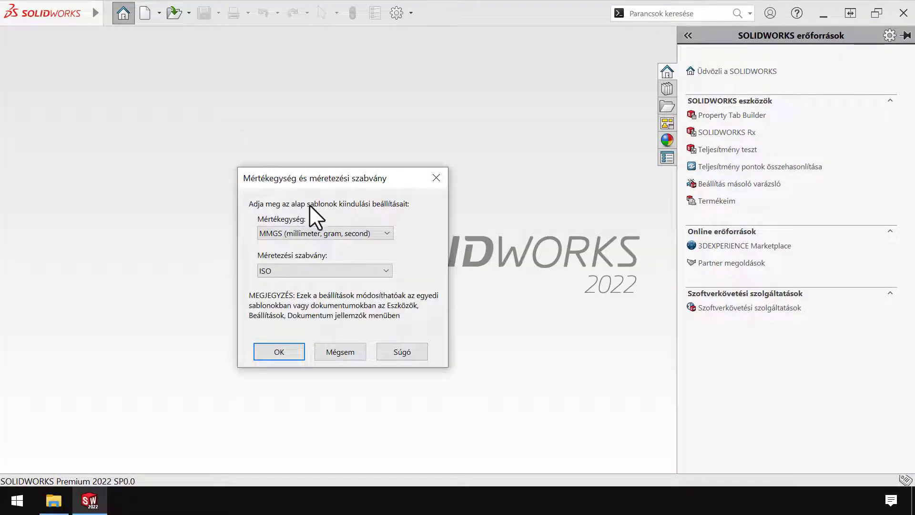
pyautogui.click(370, 235)
pyautogui.click(370, 236)
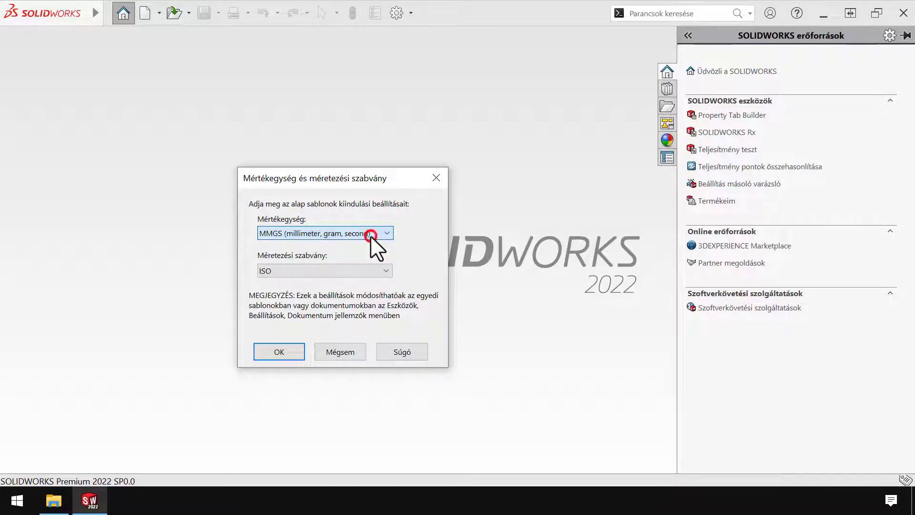
pyautogui.click(372, 273)
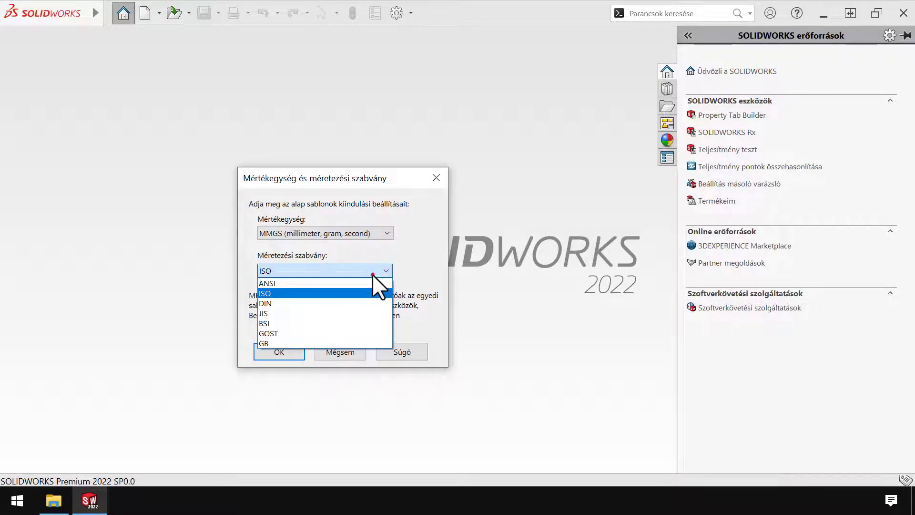
pyautogui.click(373, 274)
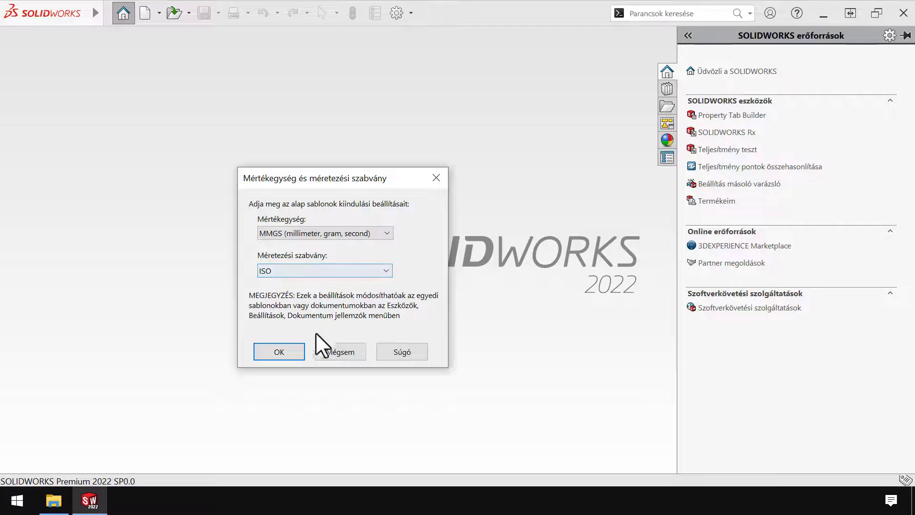
pyautogui.click(296, 353)
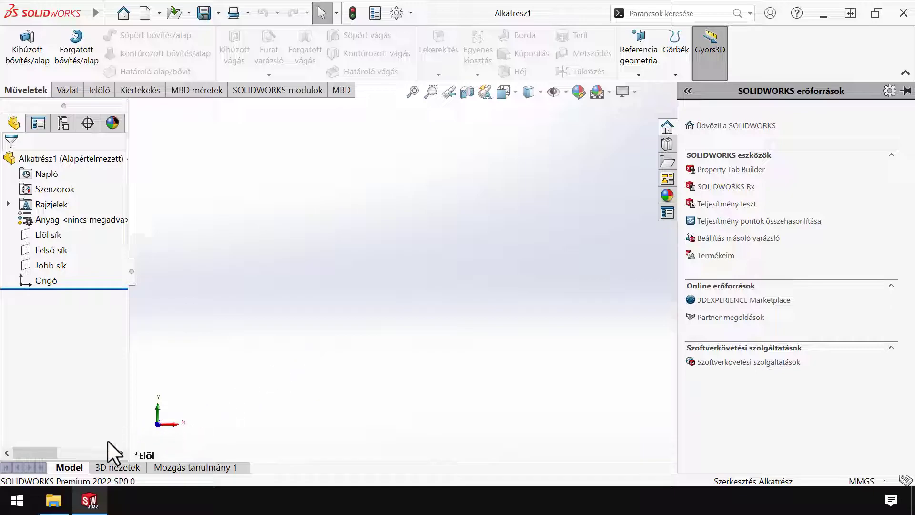
pyautogui.click(56, 500)
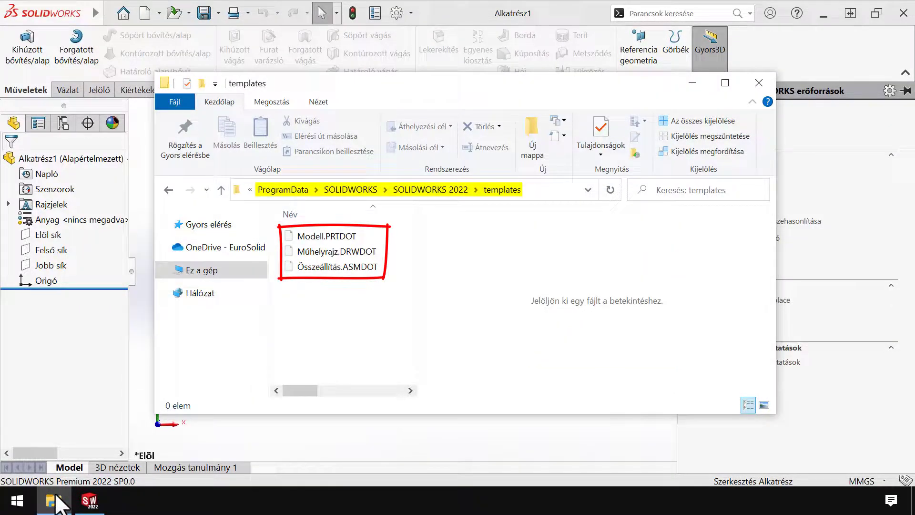
pyautogui.click(56, 498)
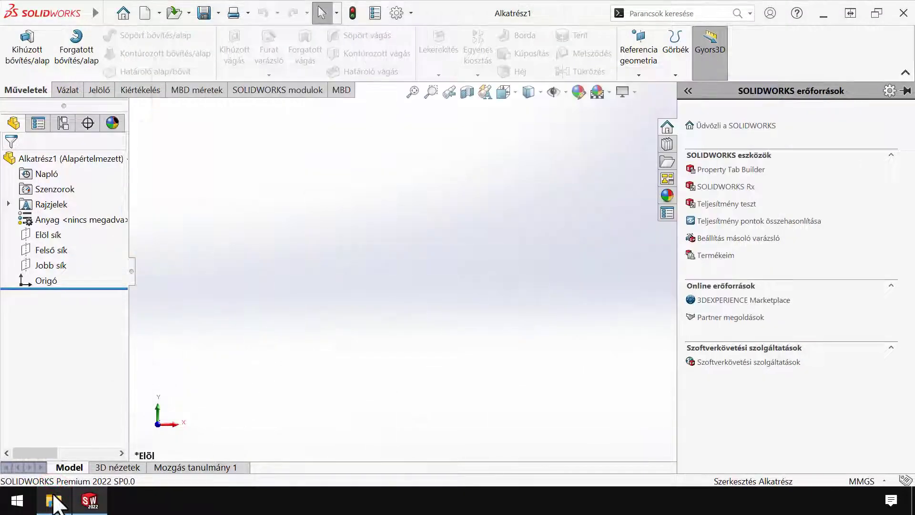
# Step: Inspect the File Locations and Default Templates pages in the system options
pyautogui.click(395, 13)
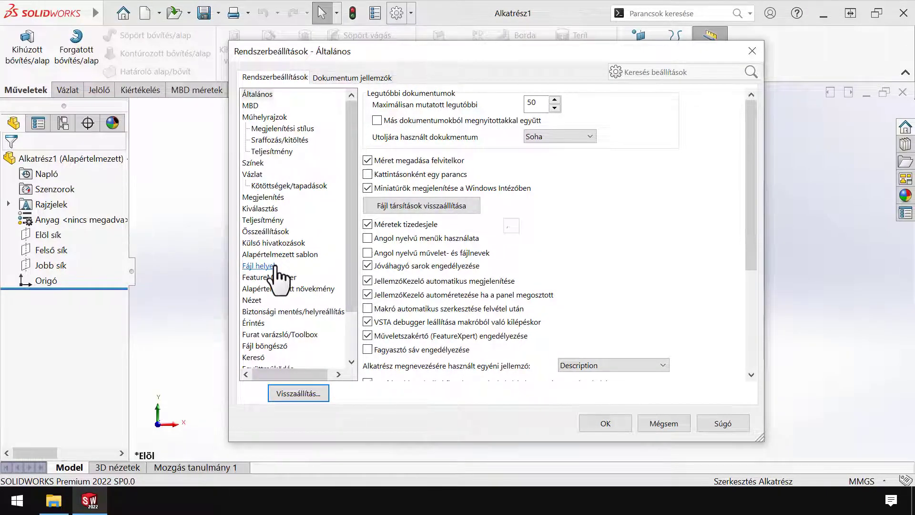
pyautogui.click(260, 265)
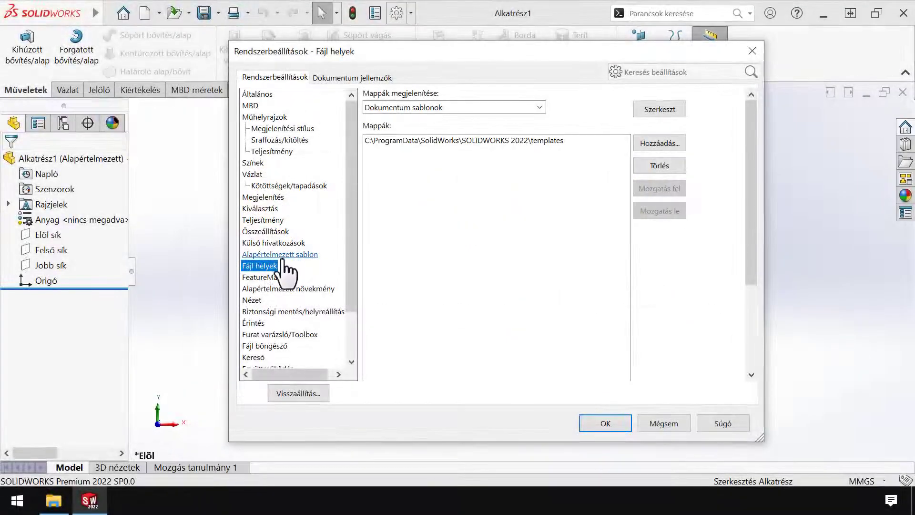
pyautogui.click(282, 255)
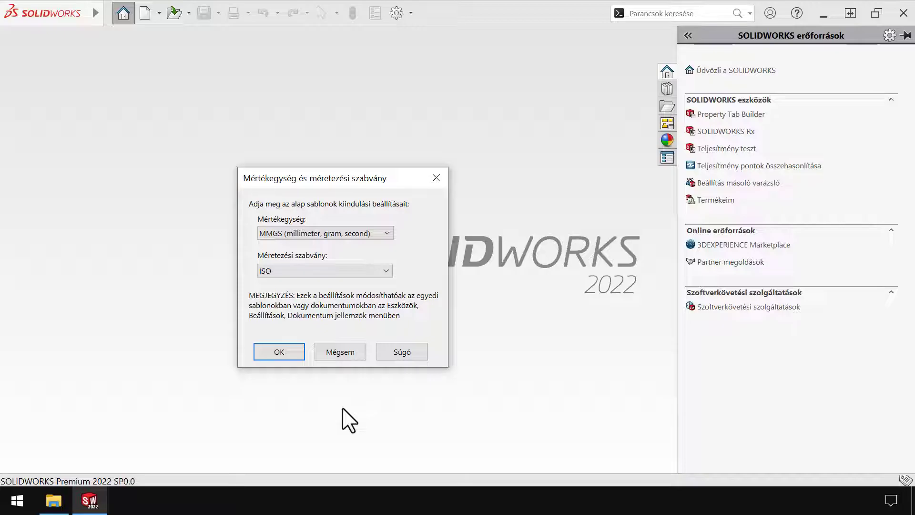
# Step: Decline the units prompt, confirm the 2022 templates folder is empty, and dismiss the warning
pyautogui.click(335, 355)
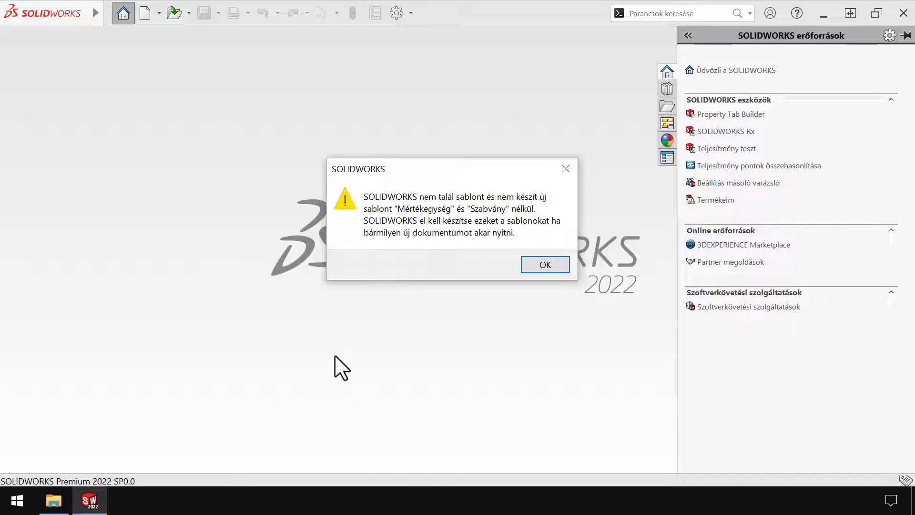
pyautogui.click(54, 500)
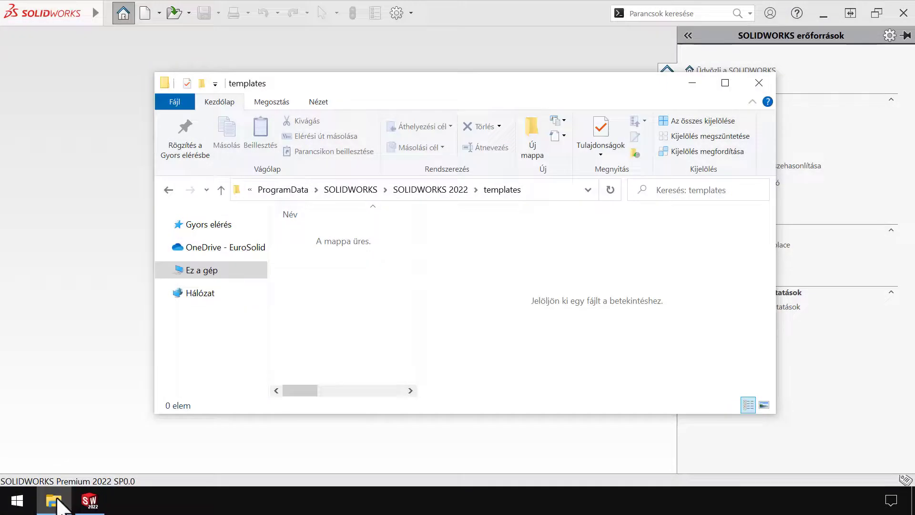
pyautogui.click(57, 500)
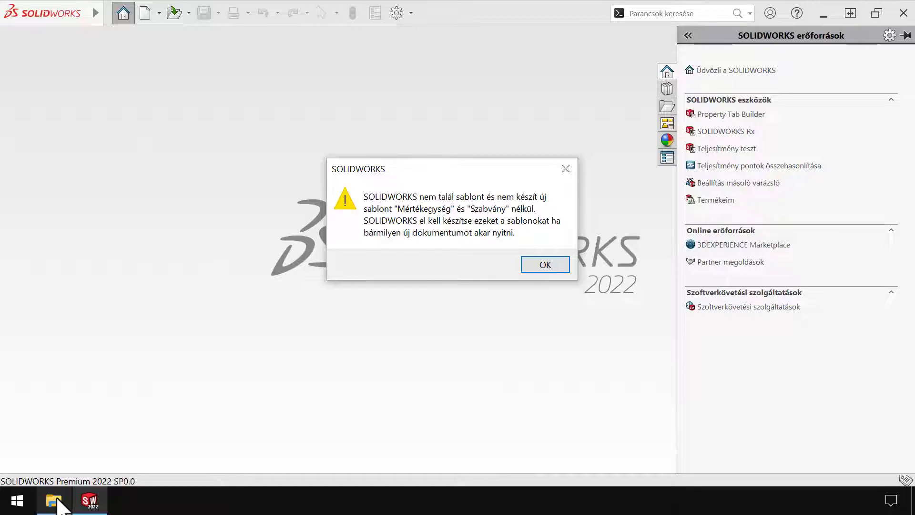
pyautogui.click(562, 265)
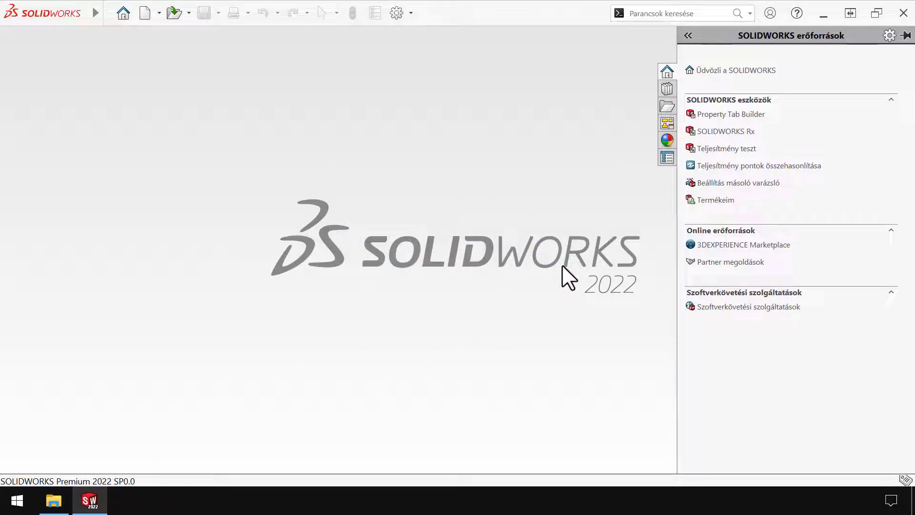
# Step: Restore settings from swSettings_2020.sldreg with the Copy Settings Wizard, skipping the backup
pyautogui.click(746, 182)
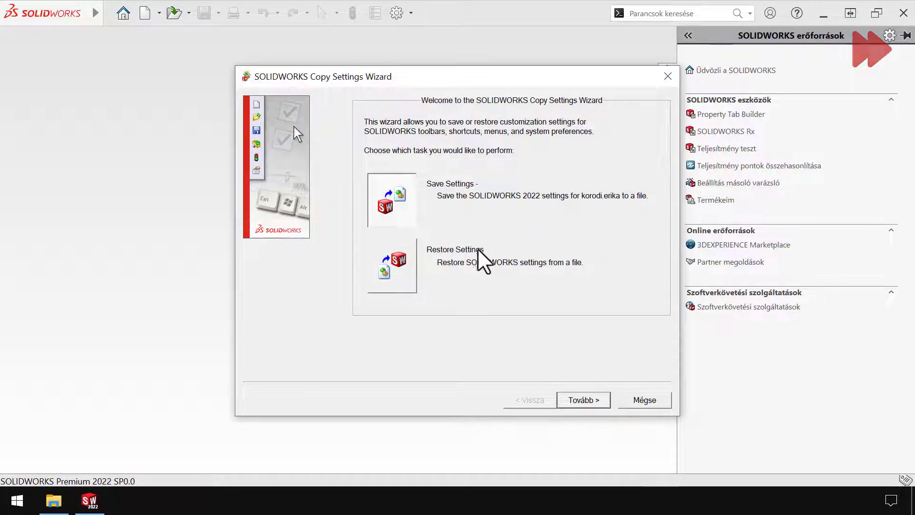
pyautogui.click(402, 276)
pyautogui.click(563, 400)
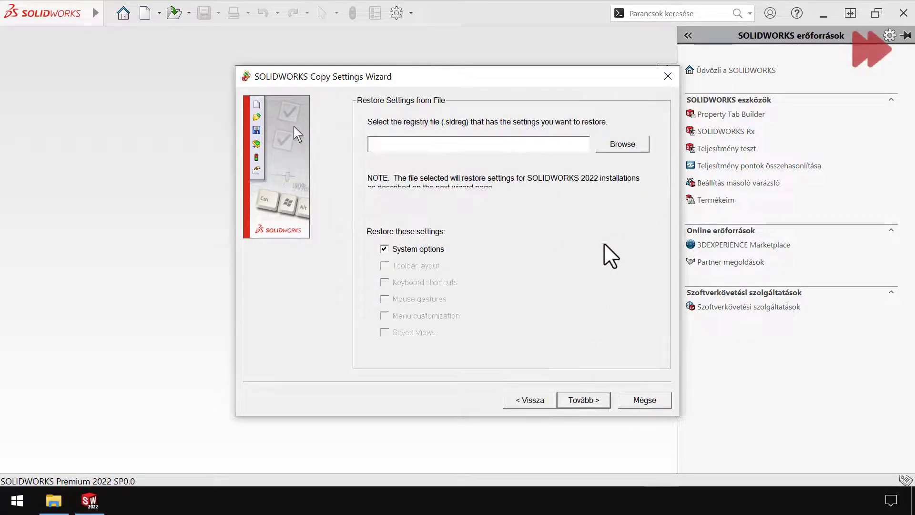
pyautogui.click(602, 144)
pyautogui.click(456, 149)
pyautogui.doubleClick(456, 151)
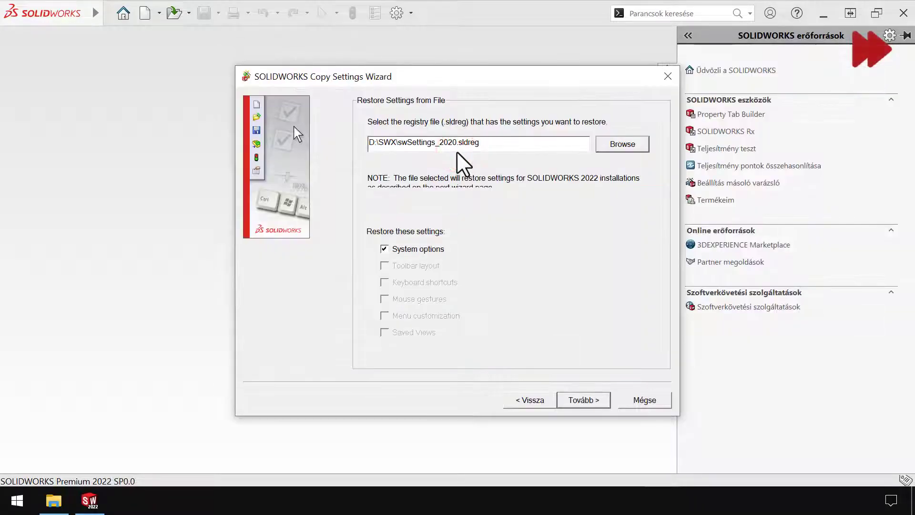
pyautogui.click(563, 404)
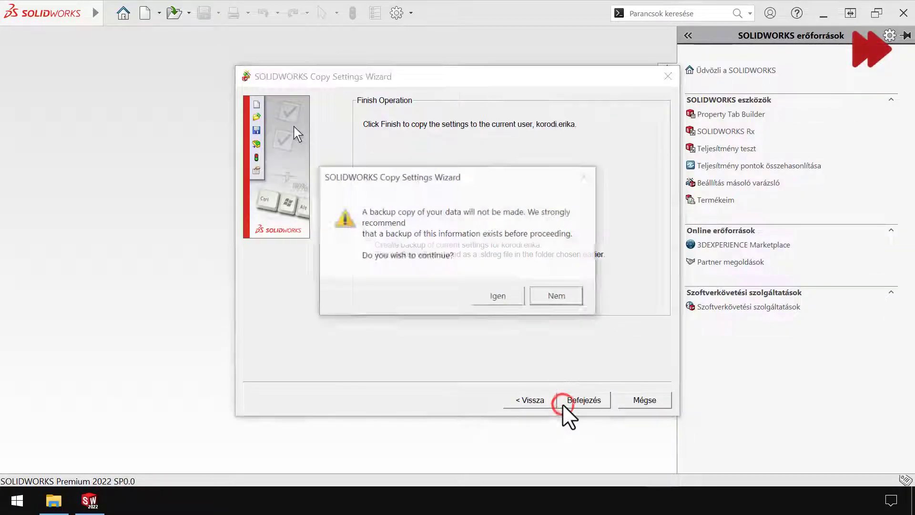
pyautogui.click(497, 298)
pyautogui.click(547, 277)
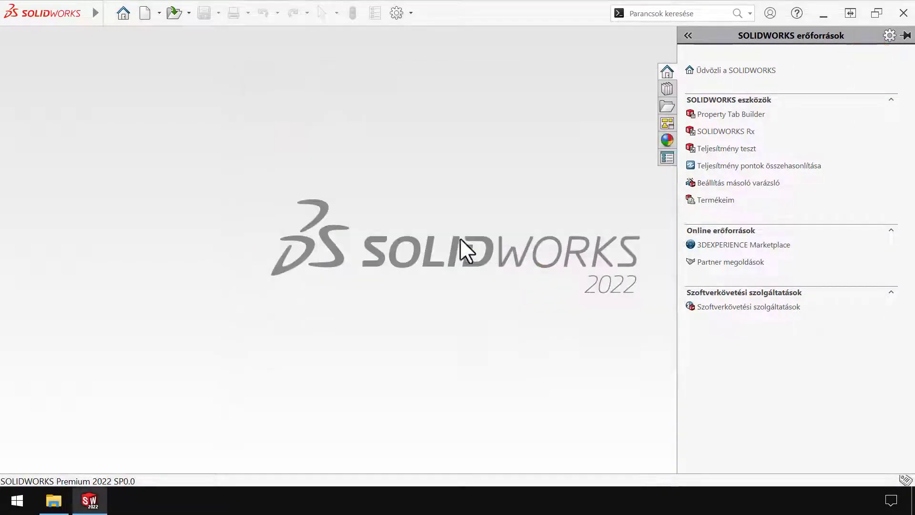
# Step: Start a new document, keep missing folders listed, and acknowledge the missing 2020 templates warning
pyautogui.click(142, 16)
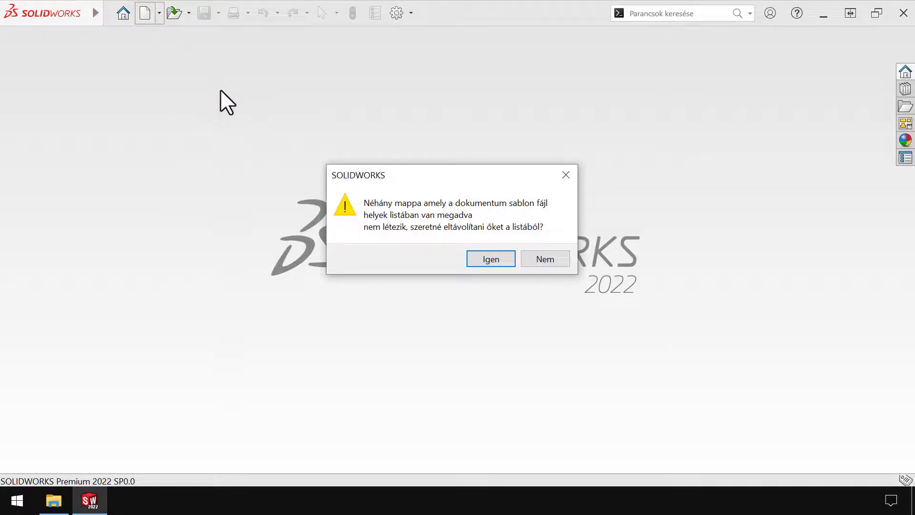
pyautogui.click(526, 262)
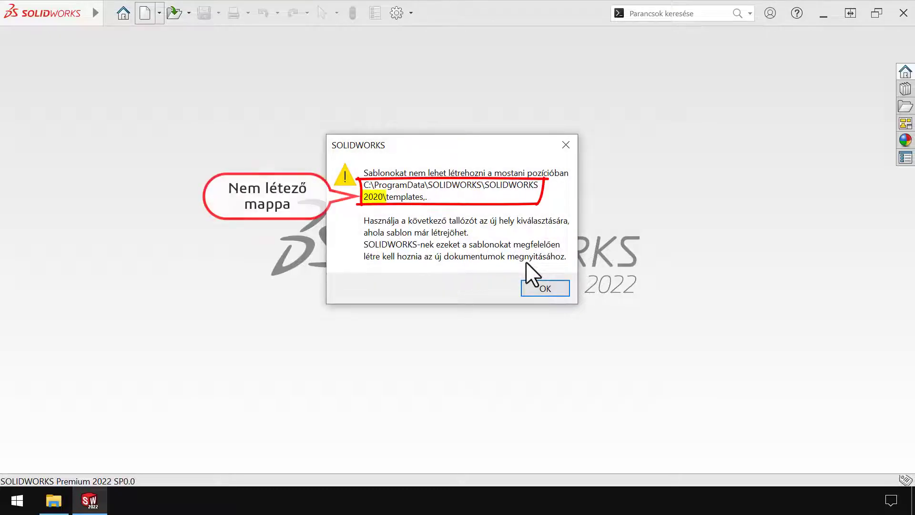
pyautogui.click(527, 292)
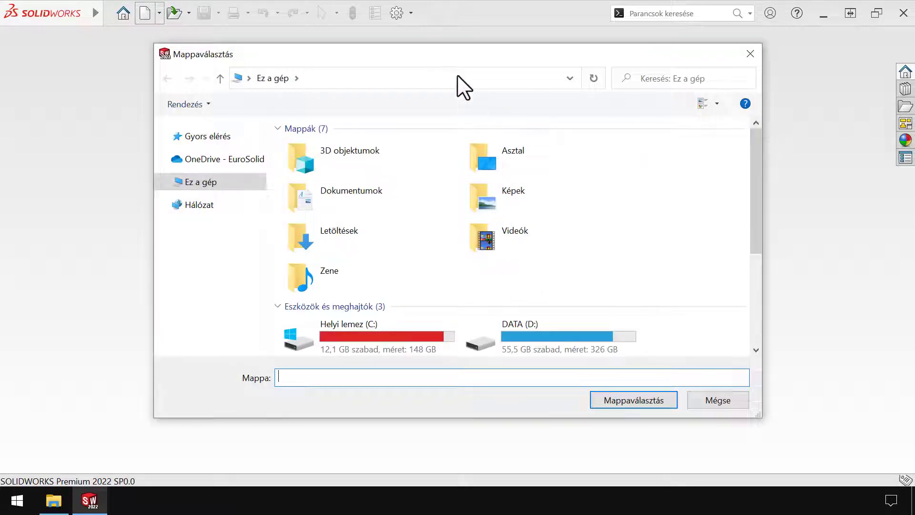
# Step: Select the SOLIDWORKS 2022 templates folder, check its contents, and cancel the second prompt
pyautogui.click(457, 75)
pyautogui.write('C:\\ProgramData\\SOLIDWORKS\\SOLIDWORKS 2022\\templates')
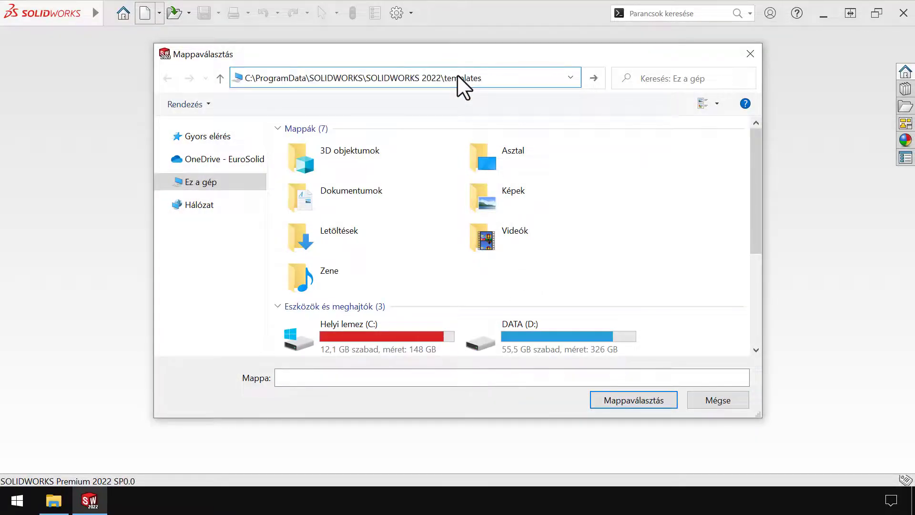
pyautogui.press('Return')
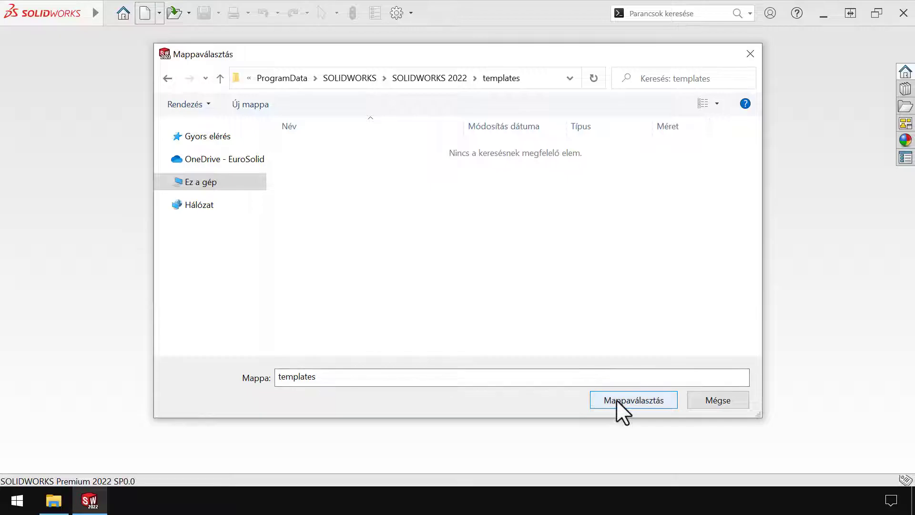
pyautogui.click(617, 400)
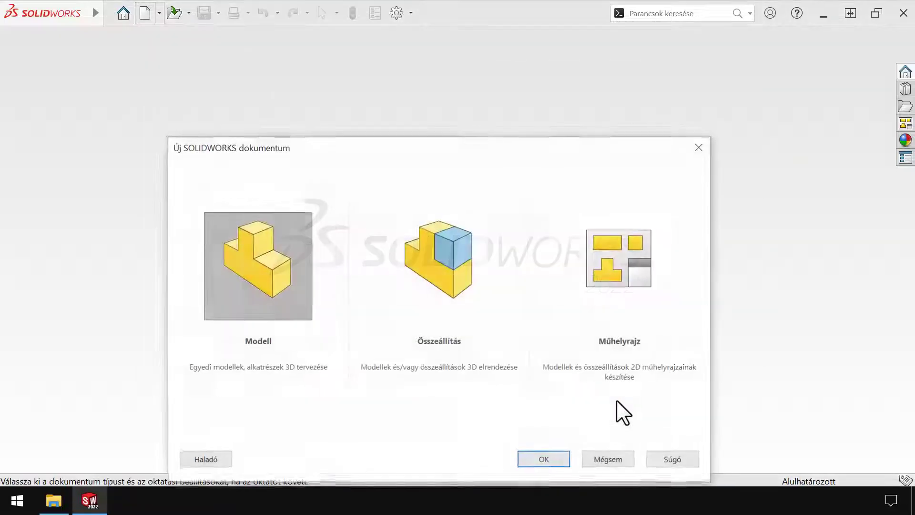
pyautogui.click(51, 500)
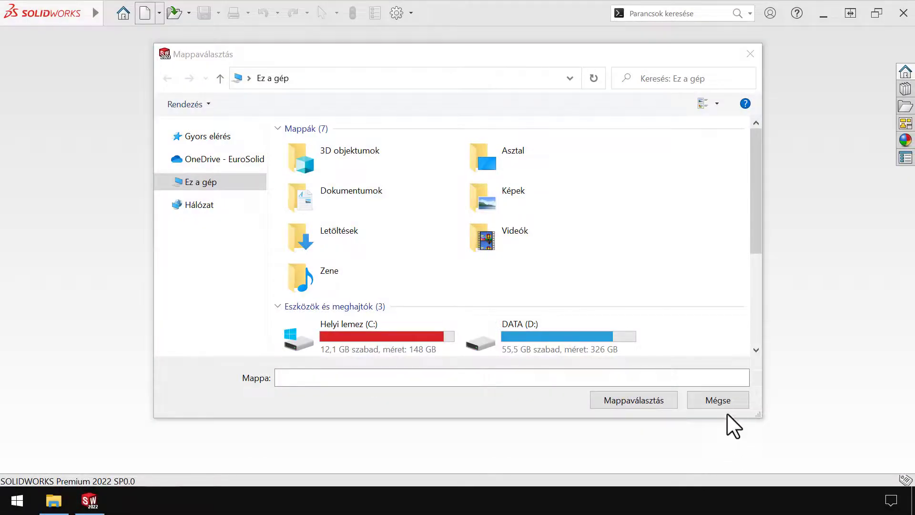
pyautogui.click(727, 405)
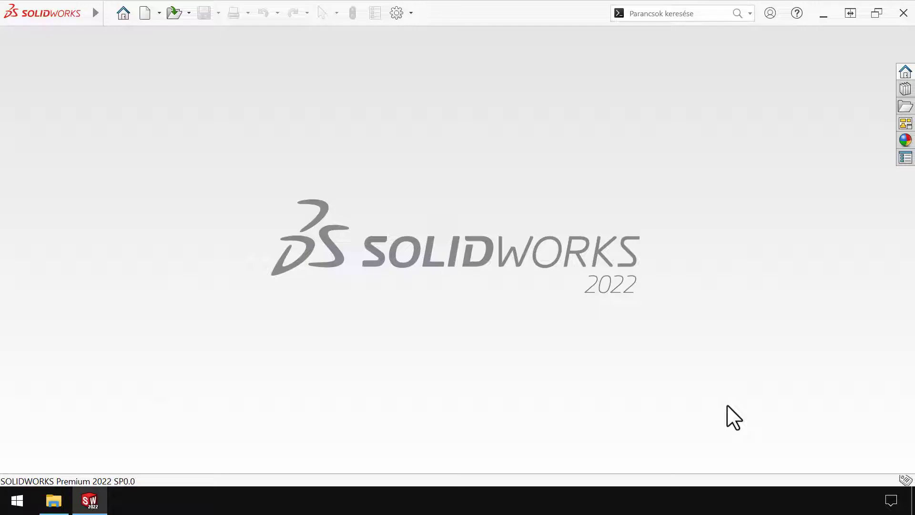
pyautogui.click(172, 10)
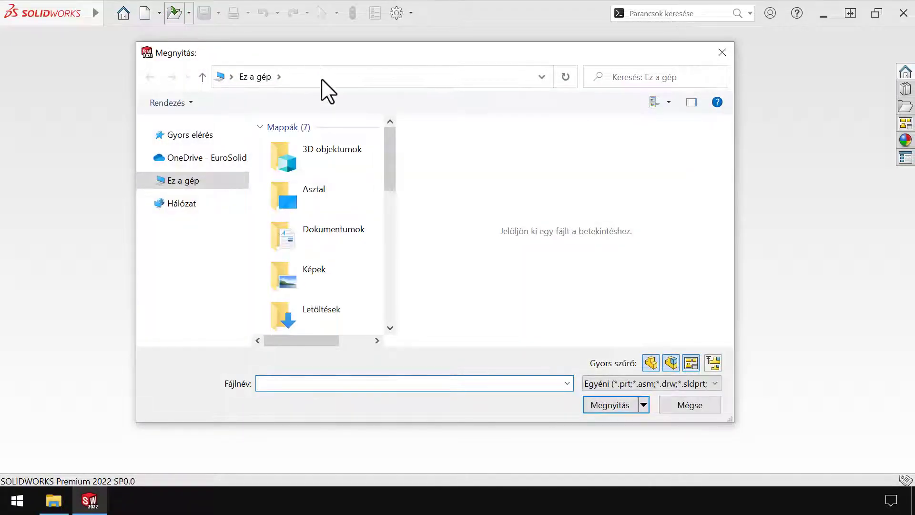
pyautogui.click(321, 79)
pyautogui.write('D:\\Projekt\\CAD minták')
pyautogui.press('Return')
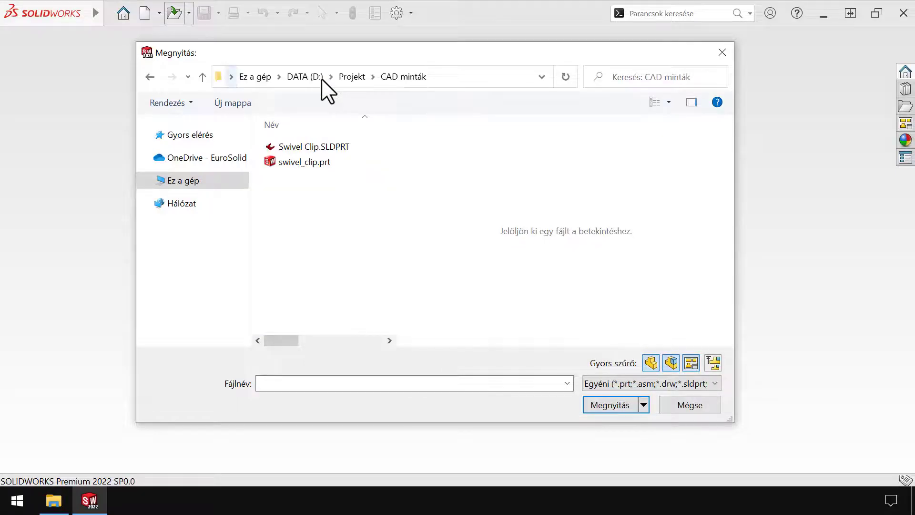
pyautogui.click(616, 381)
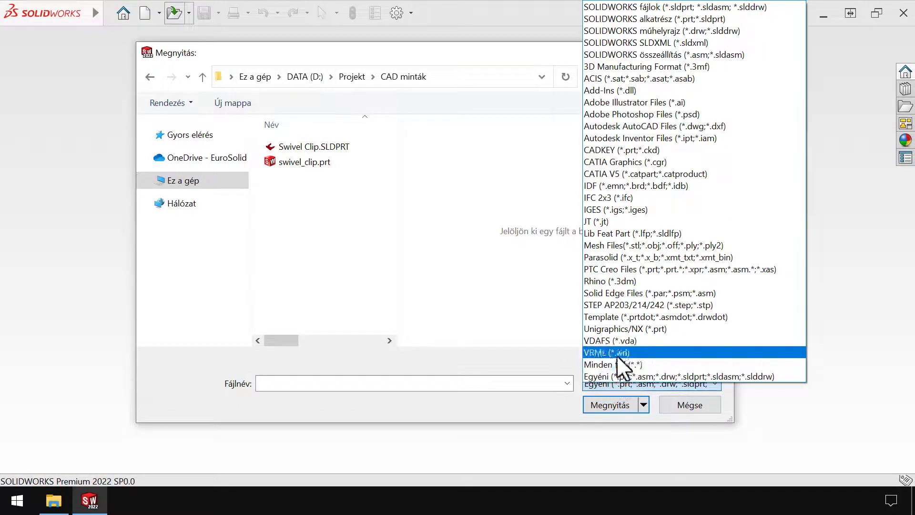
pyautogui.click(613, 259)
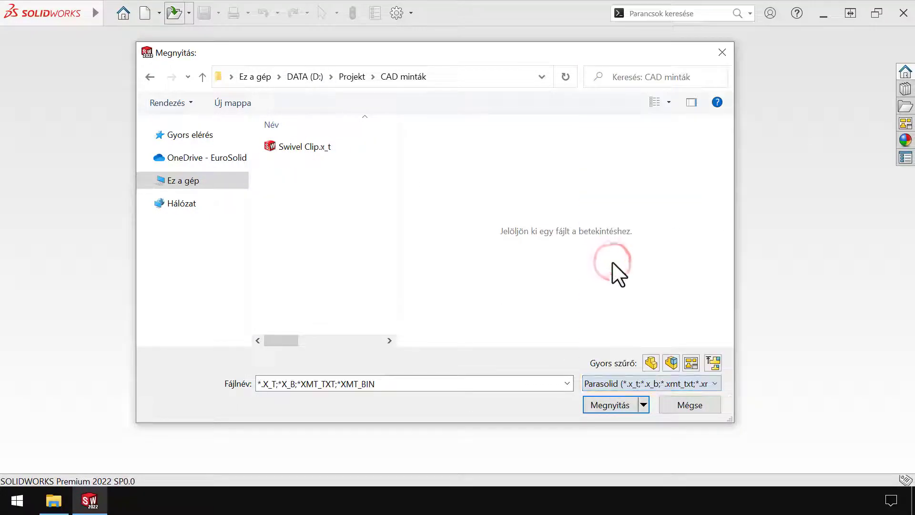
pyautogui.click(303, 141)
pyautogui.doubleClick(302, 140)
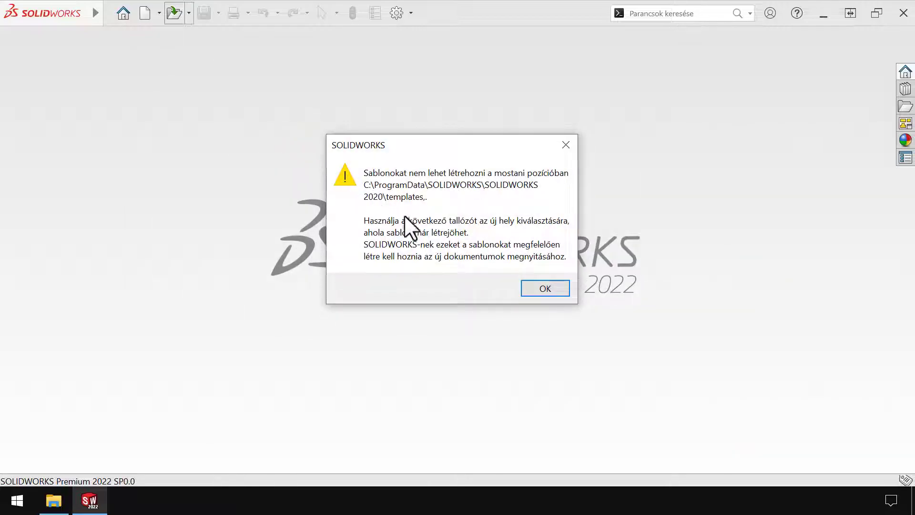
pyautogui.click(563, 292)
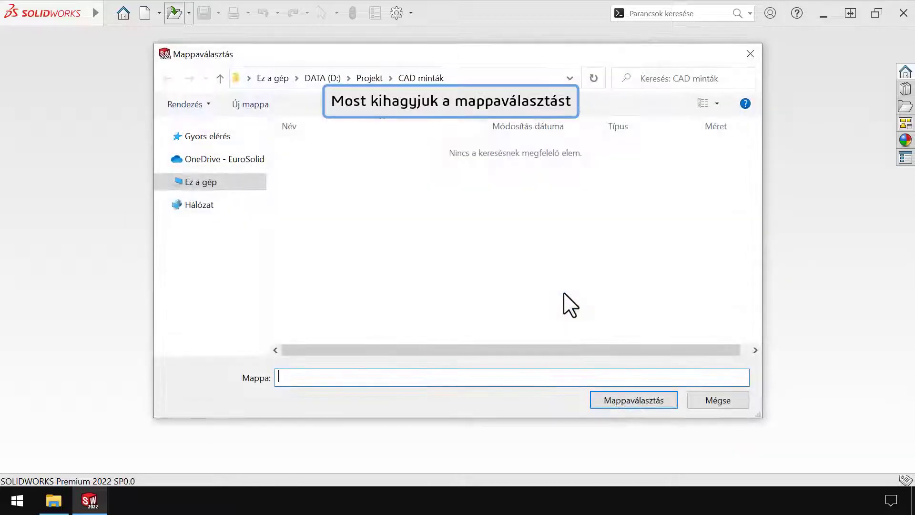
pyautogui.click(702, 402)
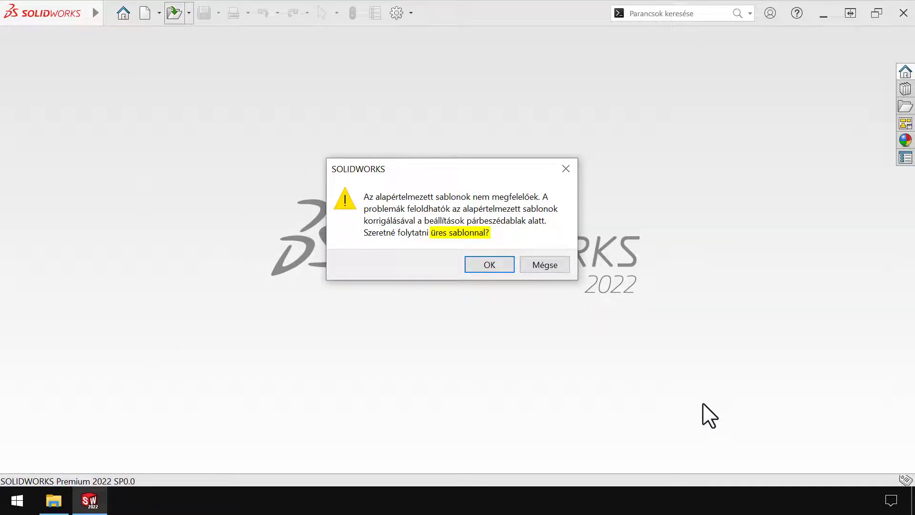
pyautogui.click(561, 271)
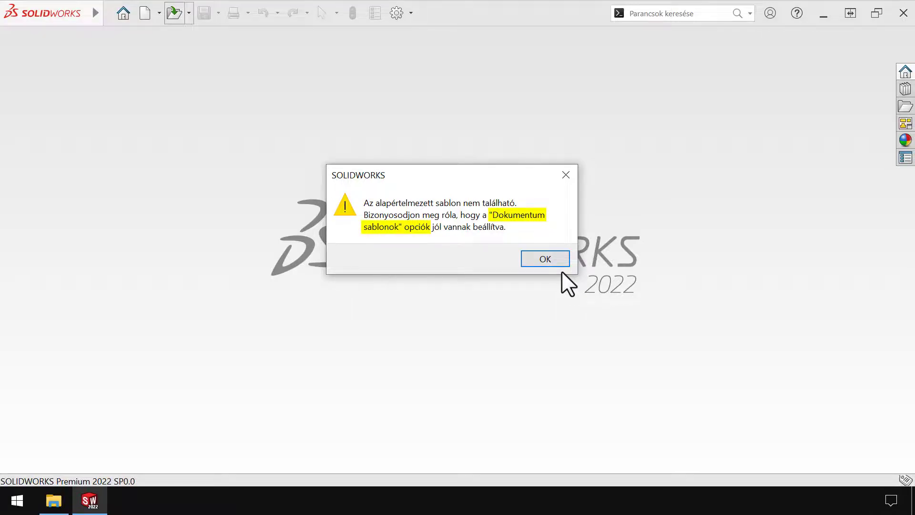
pyautogui.click(559, 263)
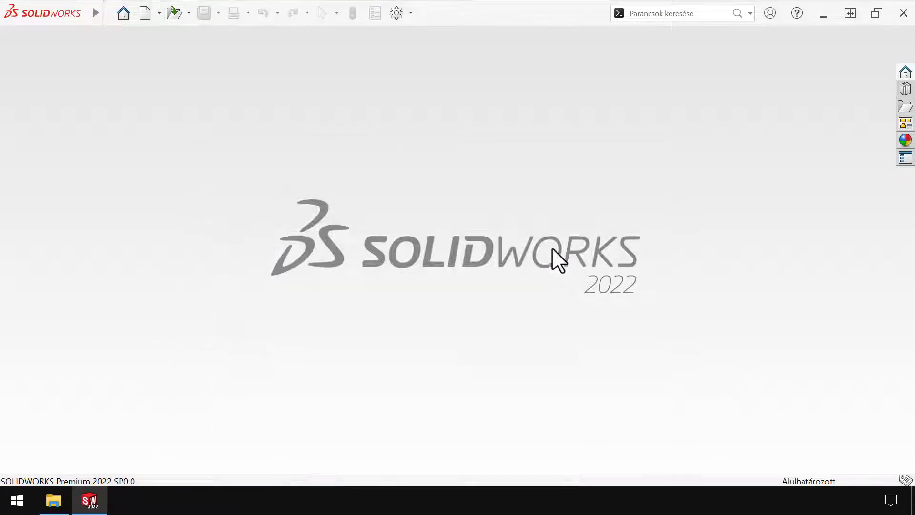
# Step: Set the default part template to Modell from C:\ProgramData\SOLIDWORKS\SOLIDWORKS 2022\templates
pyautogui.click(396, 14)
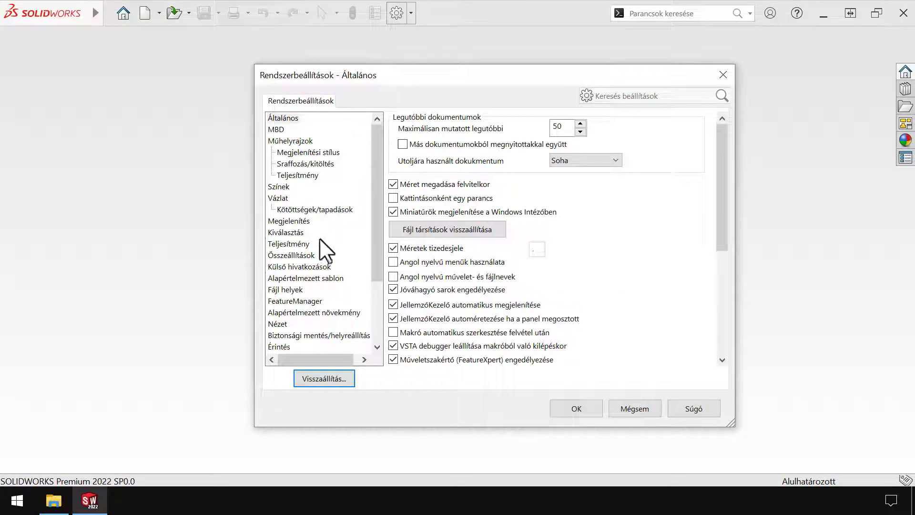
pyautogui.click(284, 290)
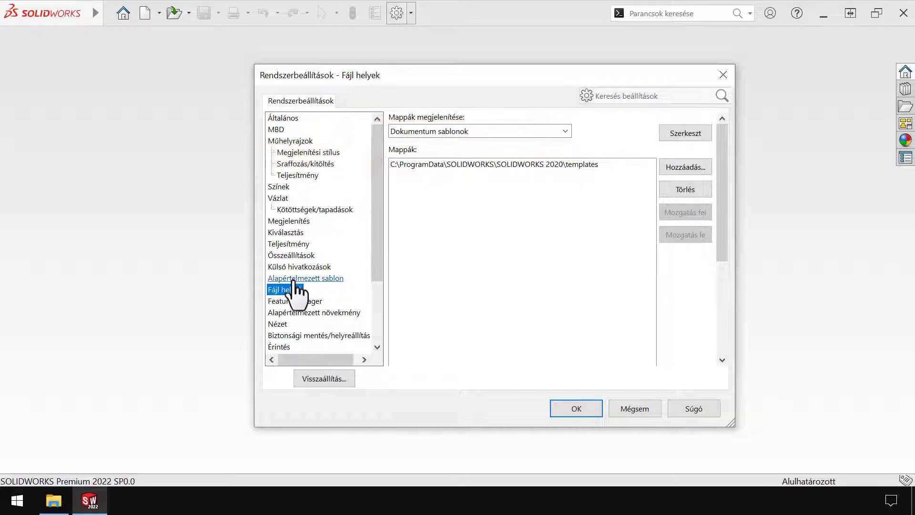
pyautogui.click(294, 279)
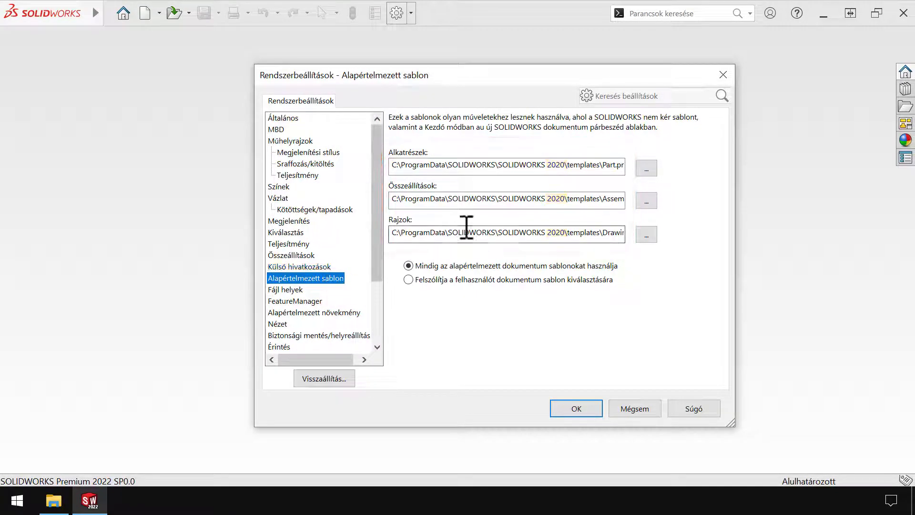
pyautogui.click(650, 170)
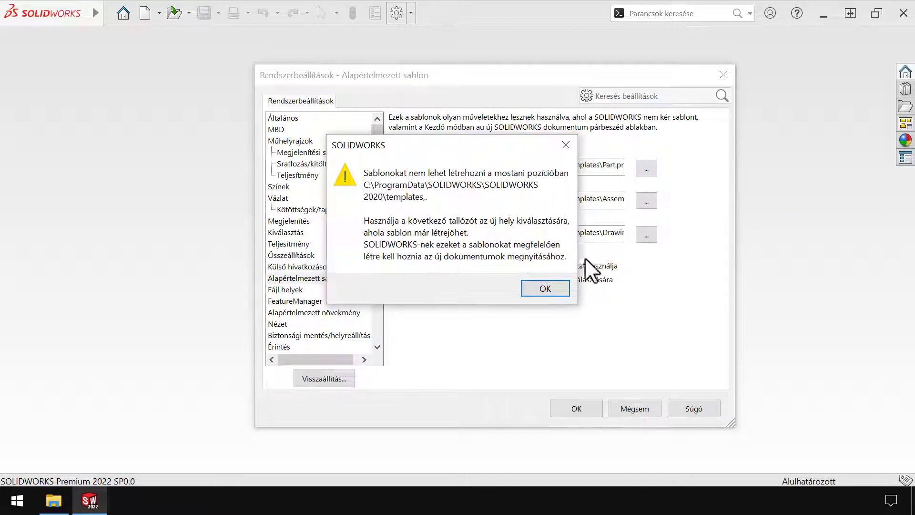
pyautogui.click(564, 290)
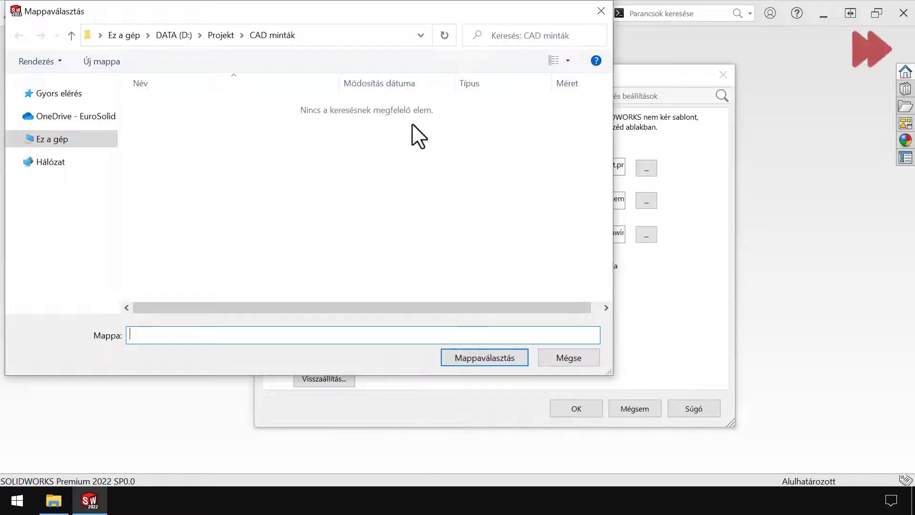
pyautogui.click(357, 36)
pyautogui.write('C:\\ProgramData\\SOLIDWORKS\\SOLIDWORKS 2022')
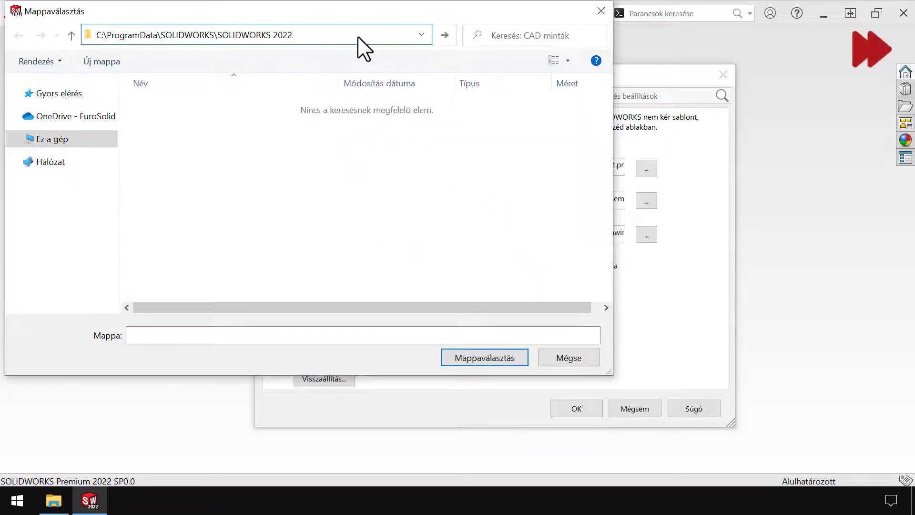
pyautogui.press('Return')
pyautogui.doubleClick(211, 196)
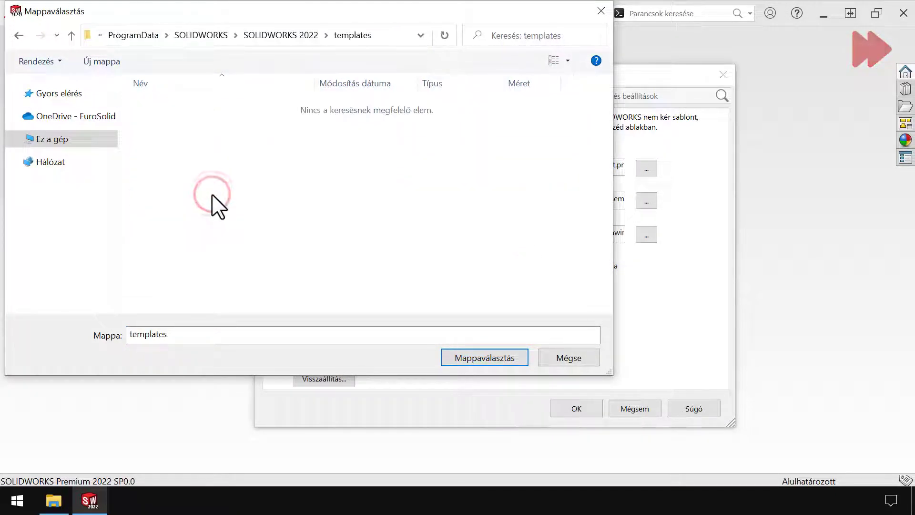
pyautogui.click(460, 362)
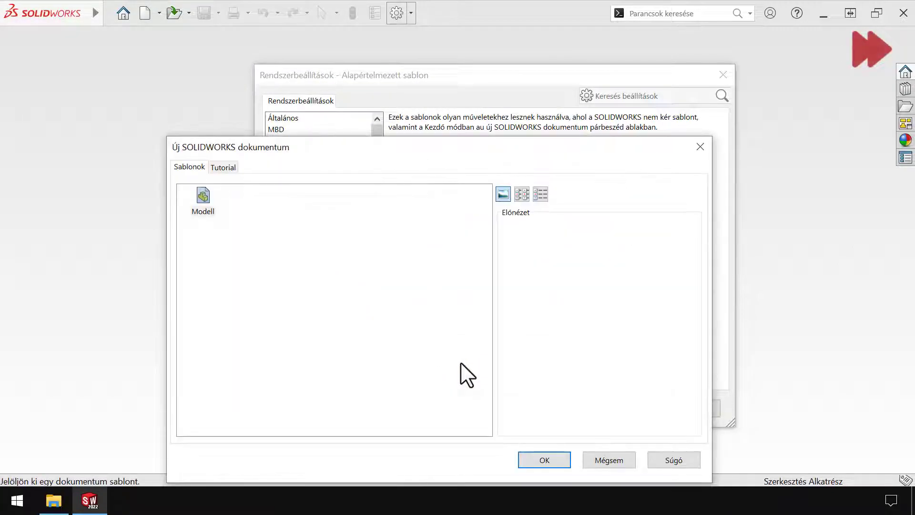
pyautogui.click(544, 459)
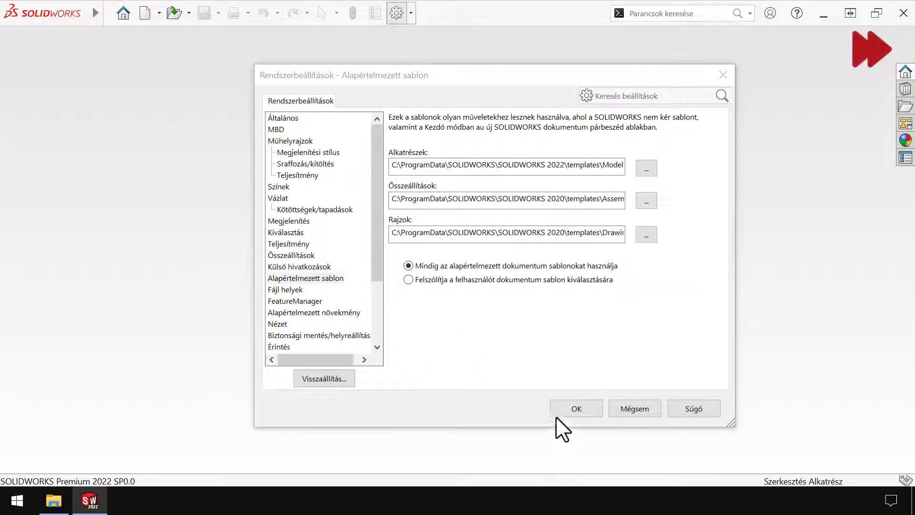
# Step: Point the assembly and drawing templates to the same 2022 folder and verify its contents
pyautogui.click(646, 200)
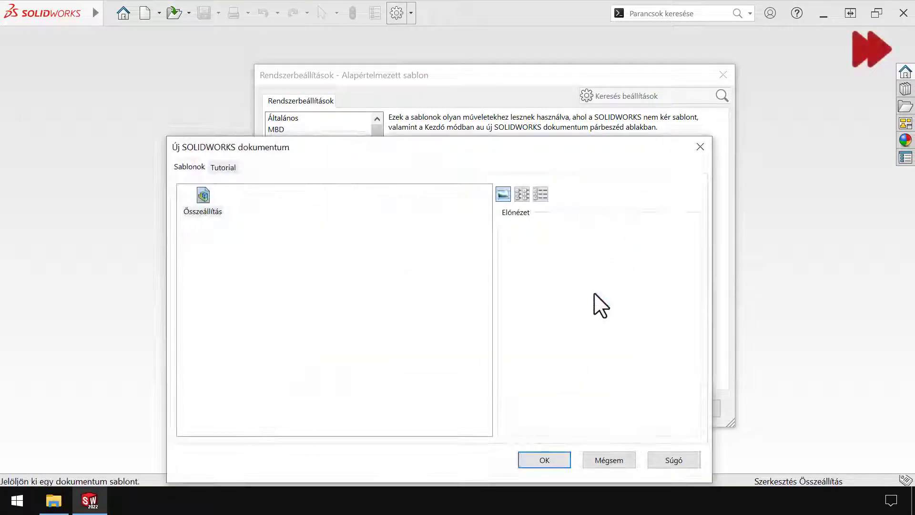
pyautogui.click(568, 460)
pyautogui.click(646, 234)
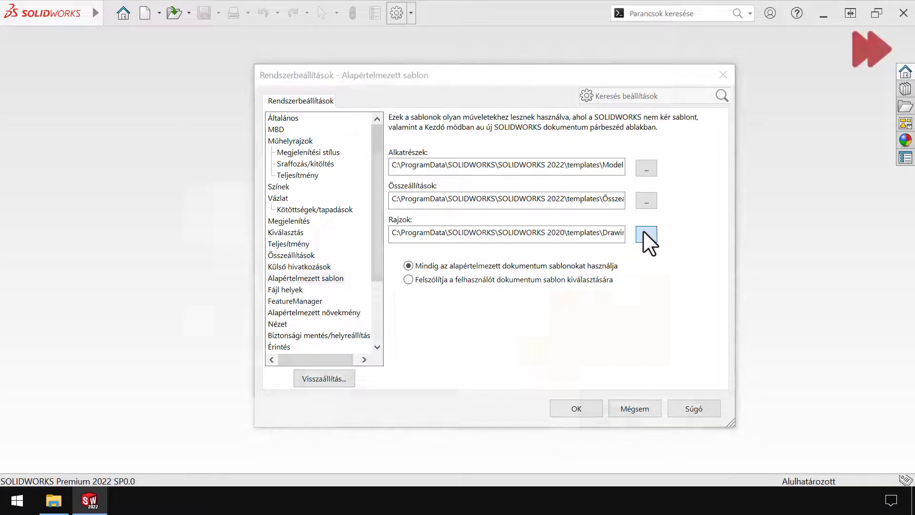
pyautogui.click(539, 458)
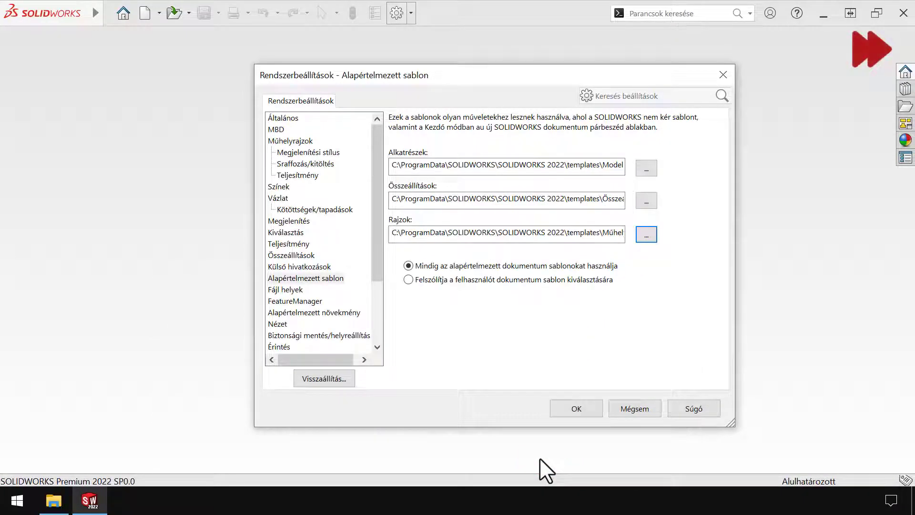
pyautogui.click(53, 501)
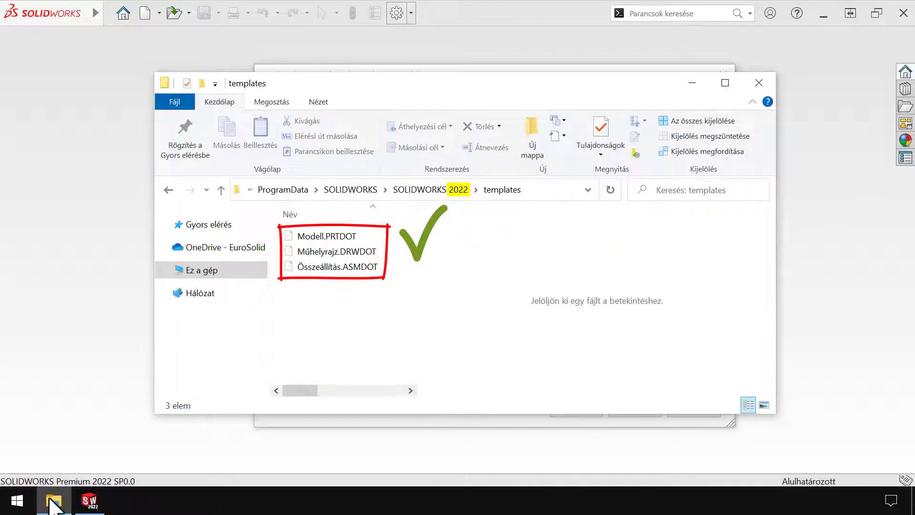
pyautogui.click(52, 500)
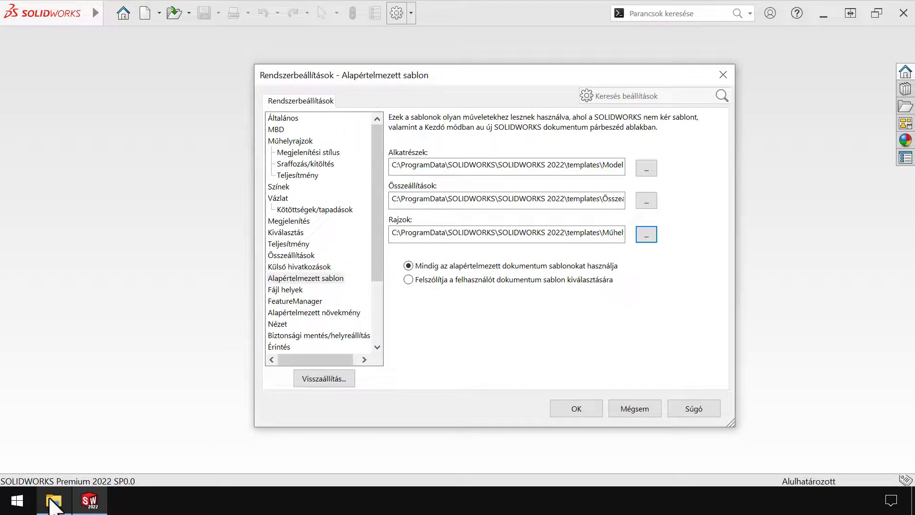
# Step: In Edit All File Locations, set the document templates path to the 2022 templates folder
pyautogui.click(272, 290)
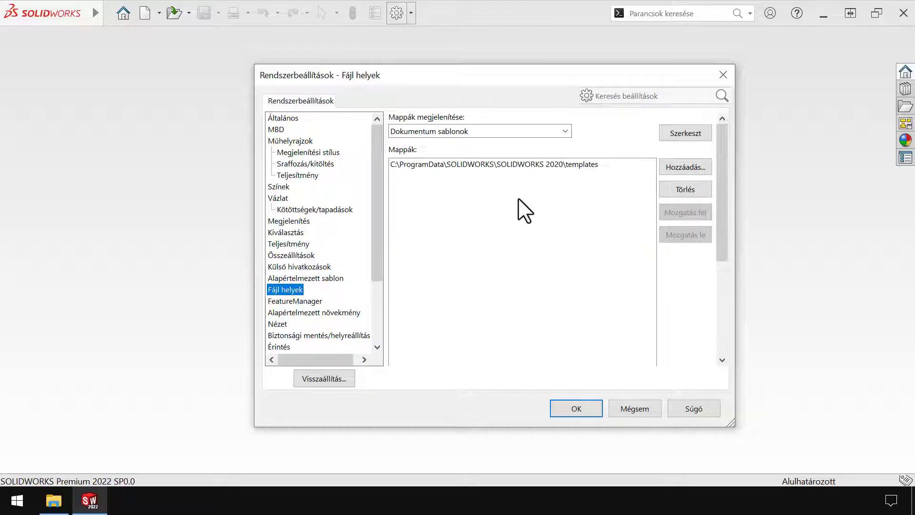
pyautogui.click(669, 132)
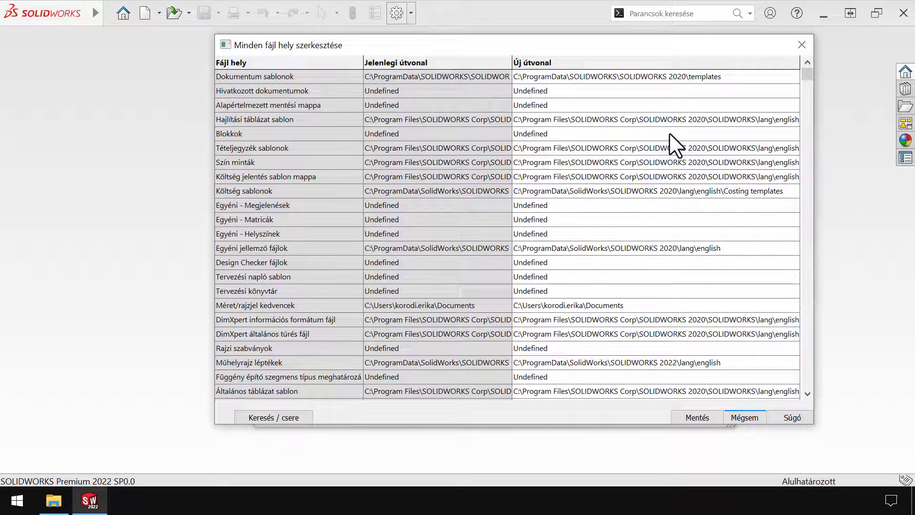
pyautogui.click(670, 76)
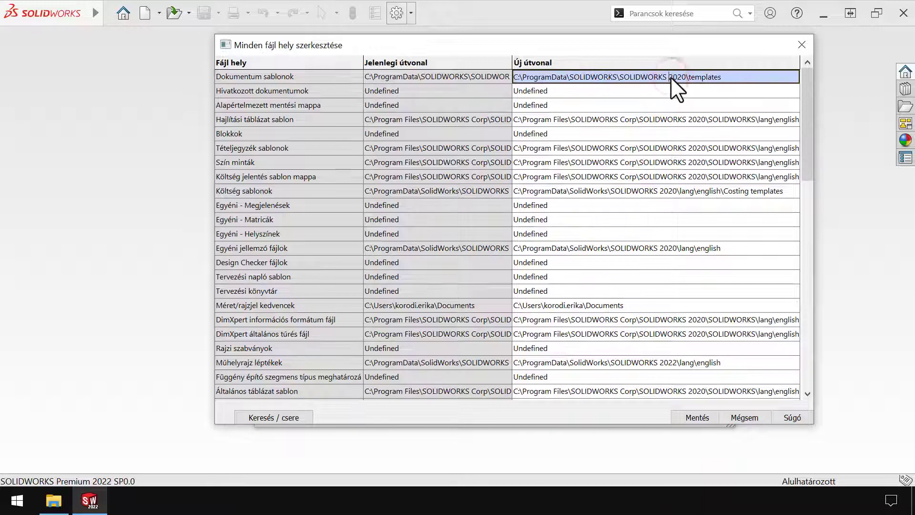
pyautogui.doubleClick(671, 76)
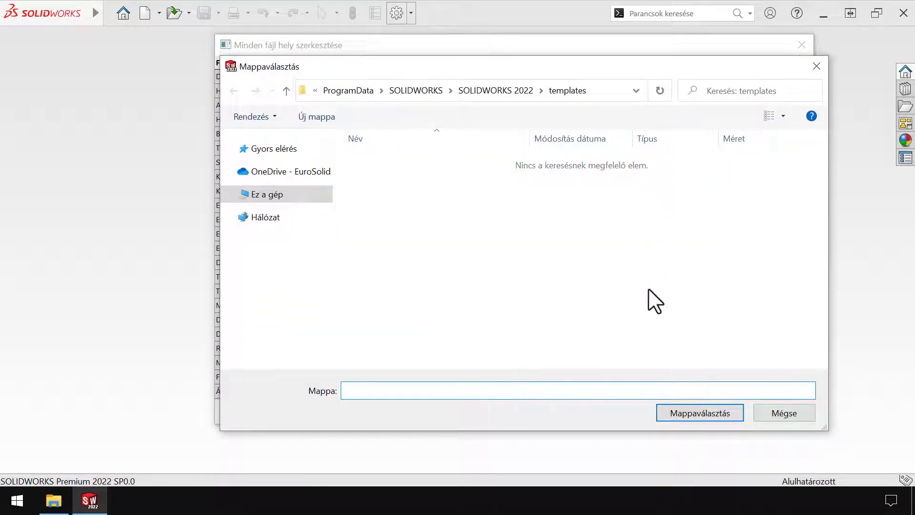
pyautogui.click(665, 414)
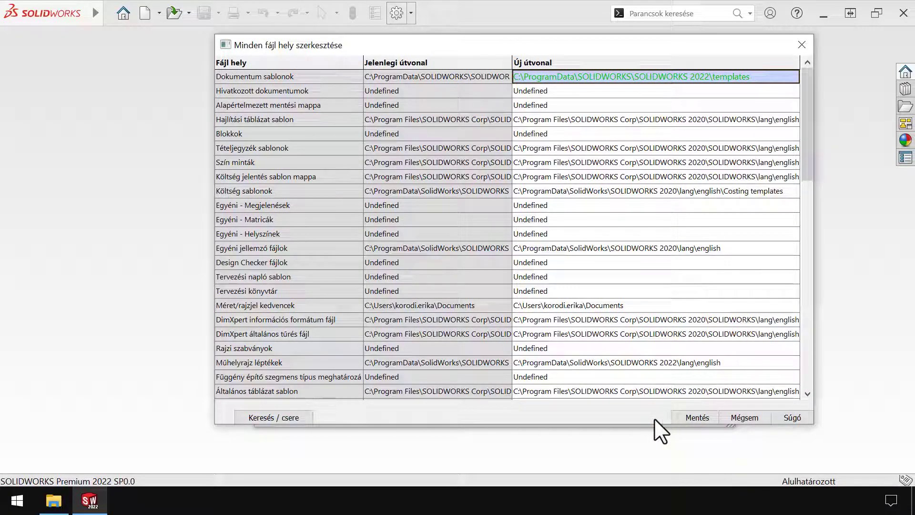
# Step: Replace 2020 with 2022 in all file-location paths, save, and confirm the search-path changes
pyautogui.click(303, 416)
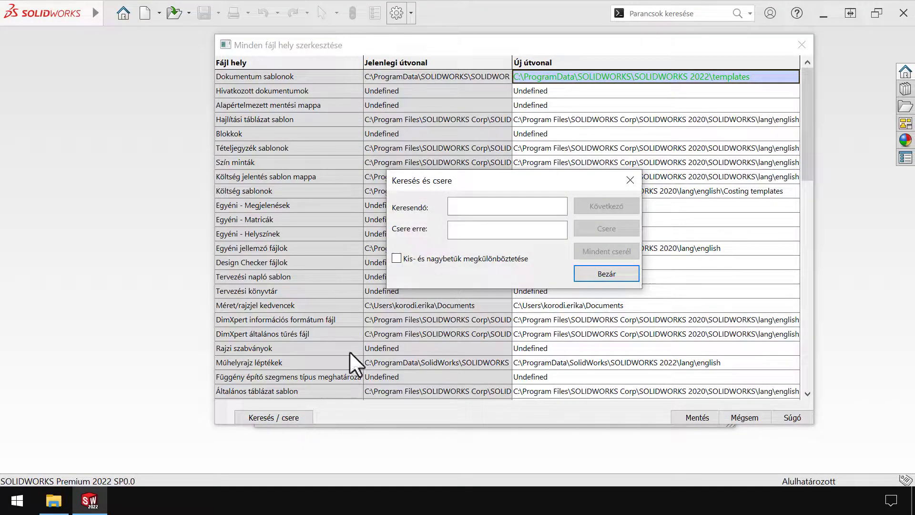
pyautogui.click(460, 203)
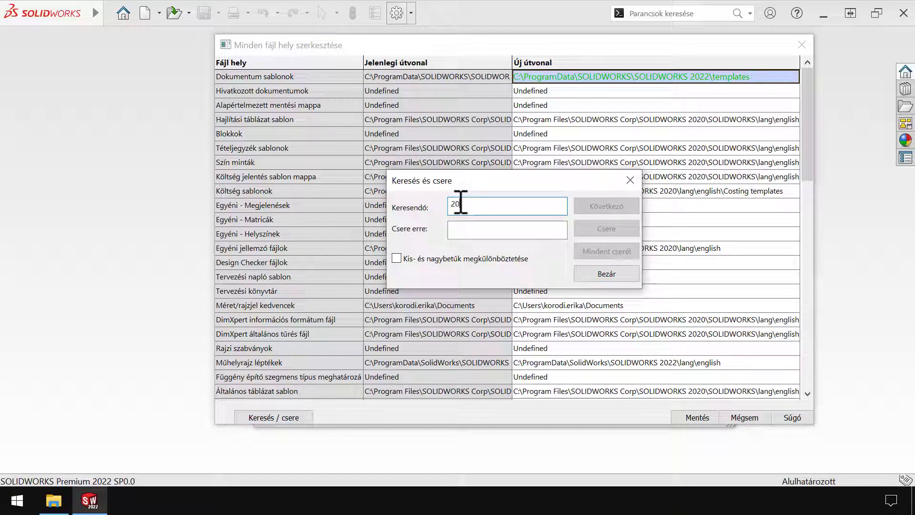
pyautogui.write('20')
pyautogui.click(459, 230)
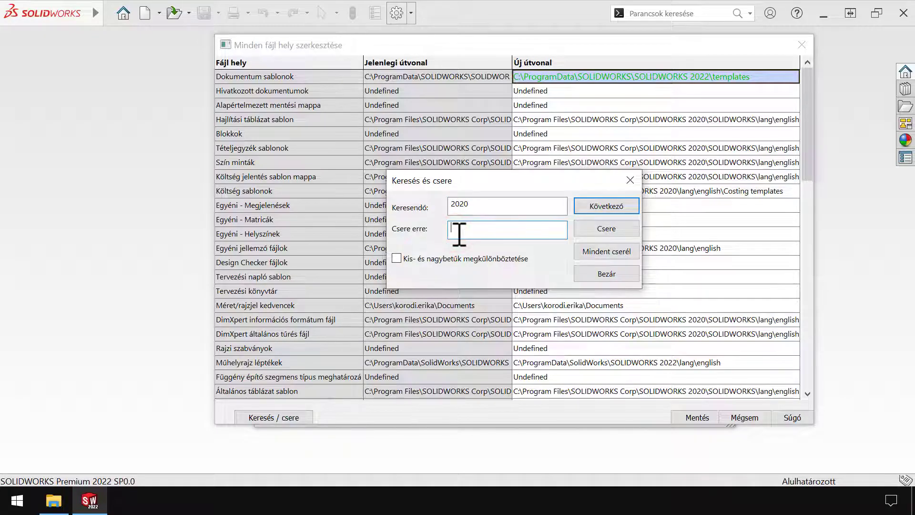
pyautogui.write('2022')
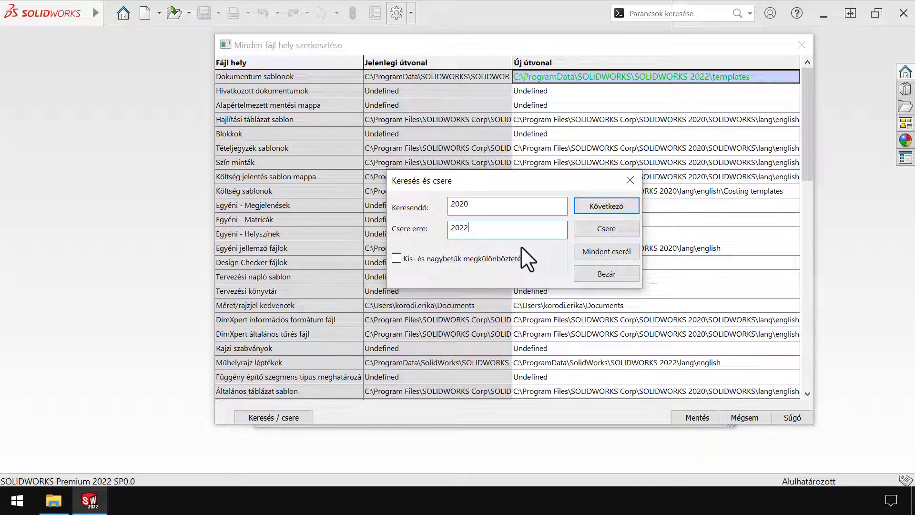
pyautogui.click(581, 250)
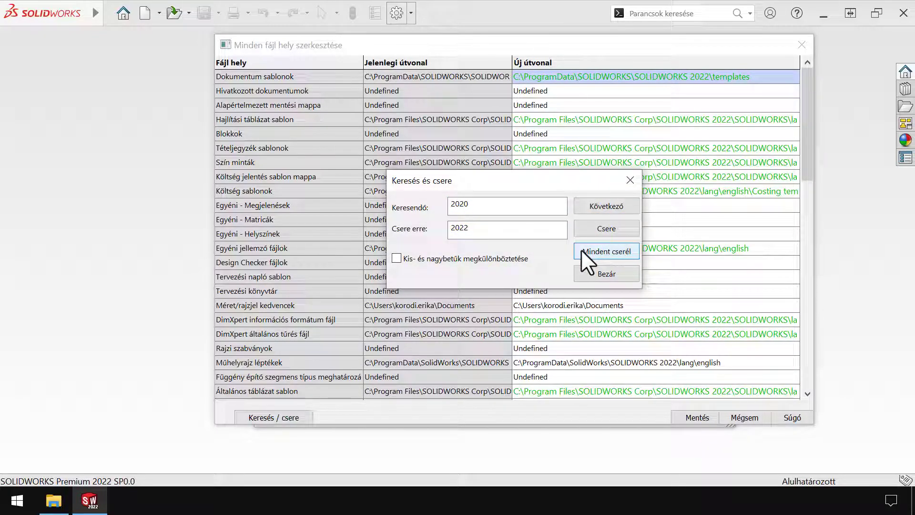
pyautogui.click(589, 274)
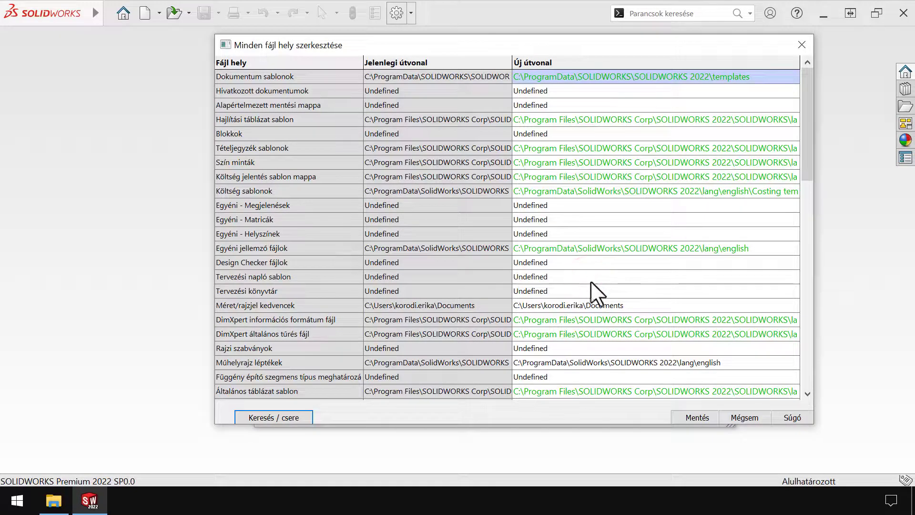
pyautogui.click(676, 414)
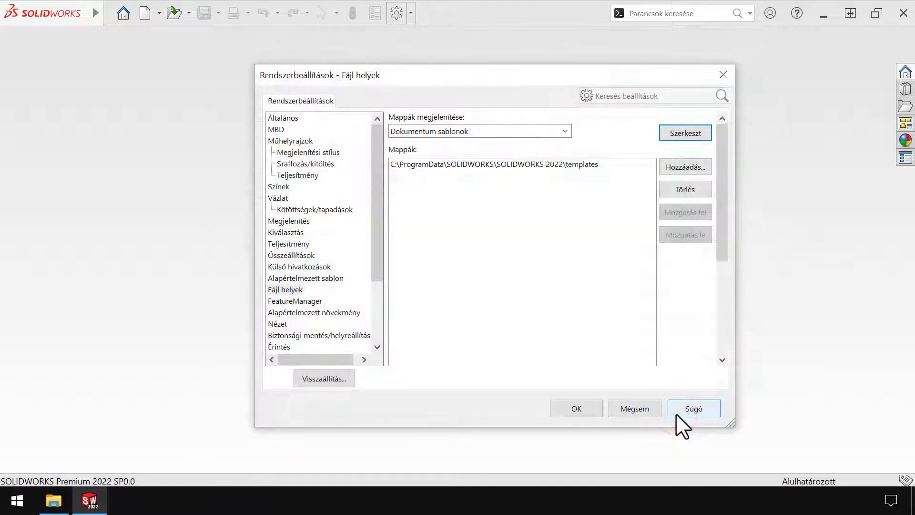
pyautogui.click(590, 407)
pyautogui.click(575, 340)
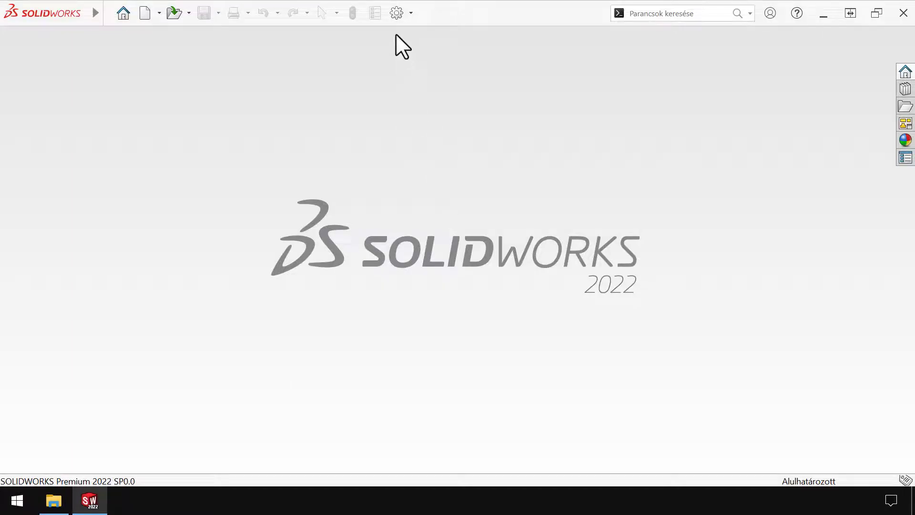
# Step: Remove the 2020 templates folder from the Document Templates file location
pyautogui.click(395, 12)
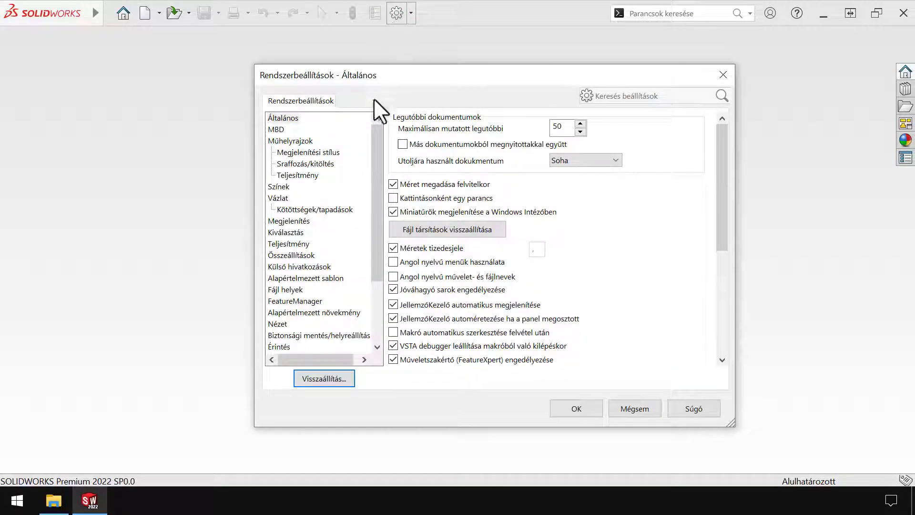
pyautogui.click(289, 291)
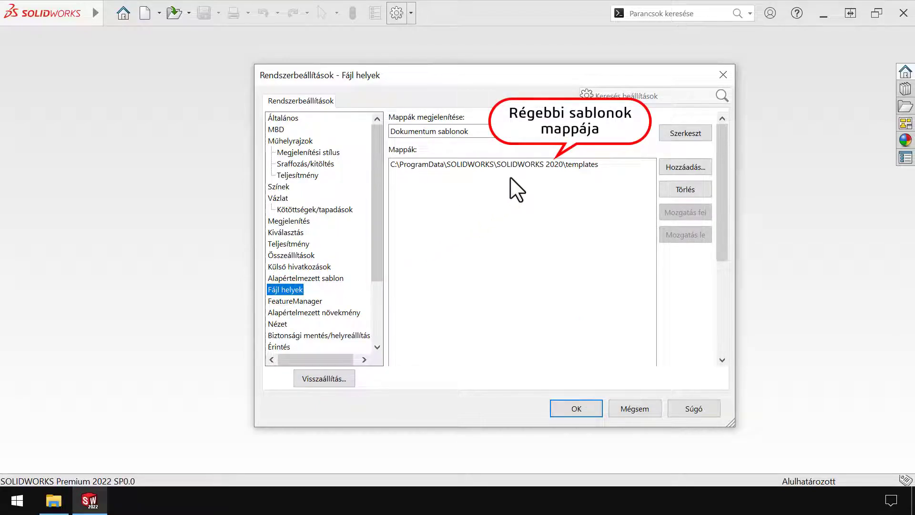
pyautogui.click(525, 165)
pyautogui.click(661, 187)
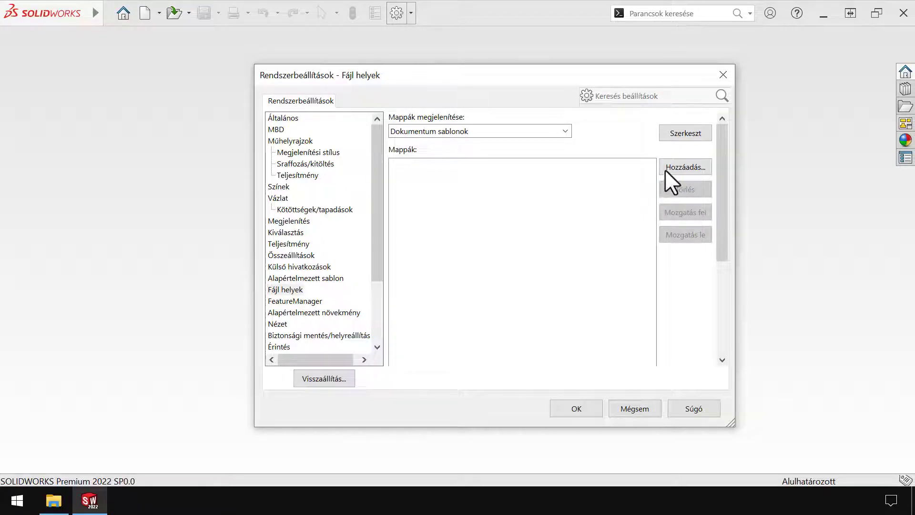
# Step: Create D:\SWX\SW2022 sablonok and add it as the document templates location
pyautogui.click(665, 167)
pyautogui.click(627, 110)
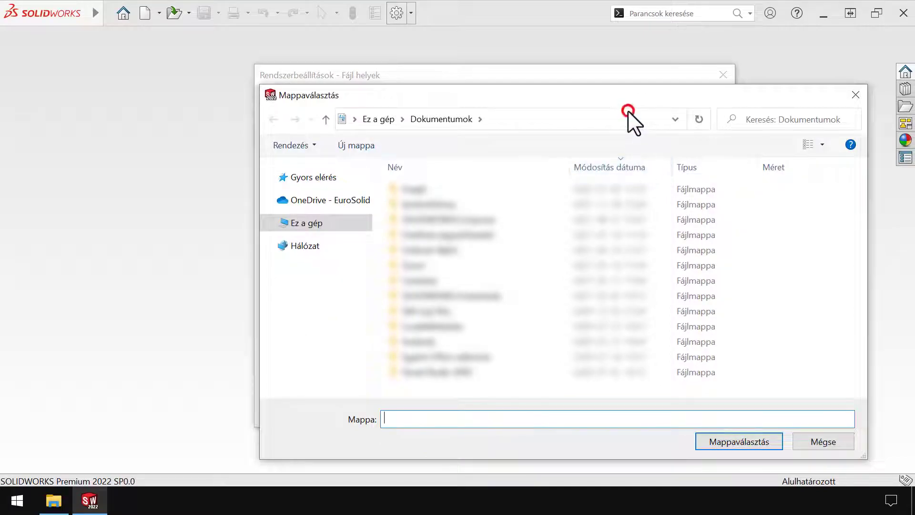
pyautogui.write('D:\\SWX')
pyautogui.press('Return')
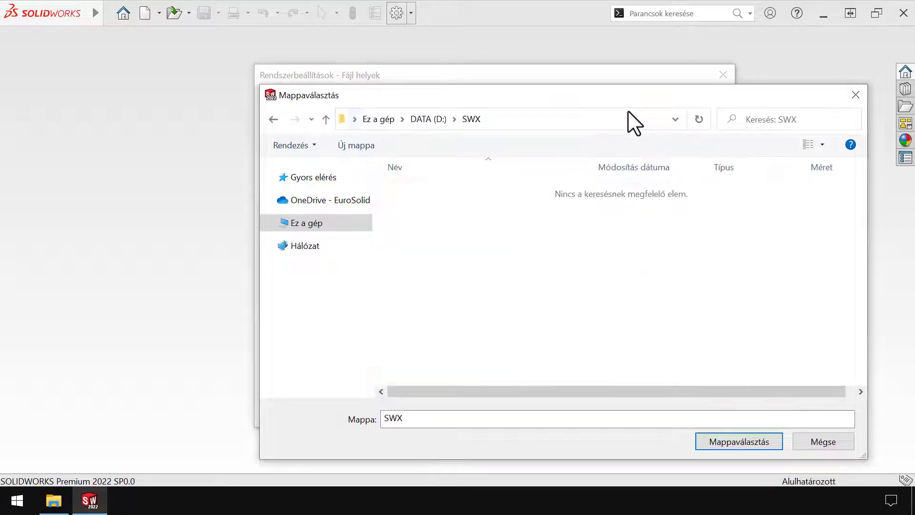
pyautogui.click(360, 146)
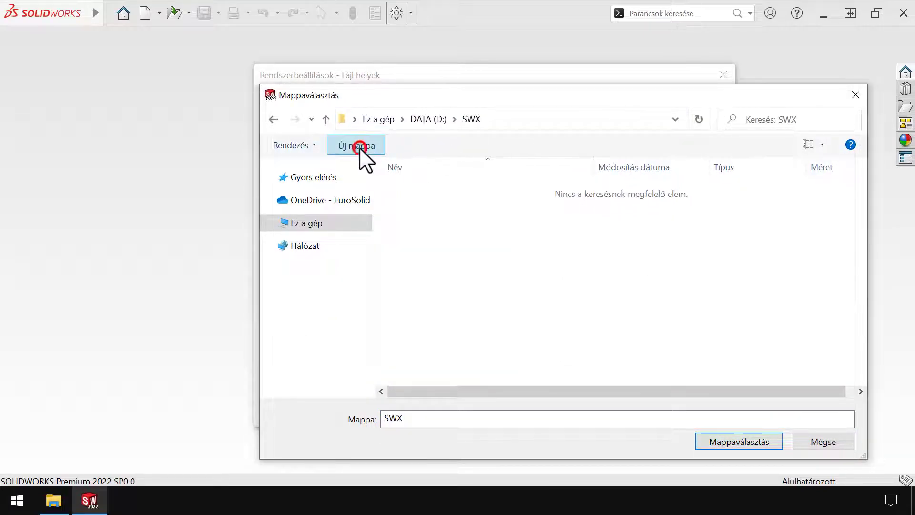
pyautogui.write('SW2022 s')
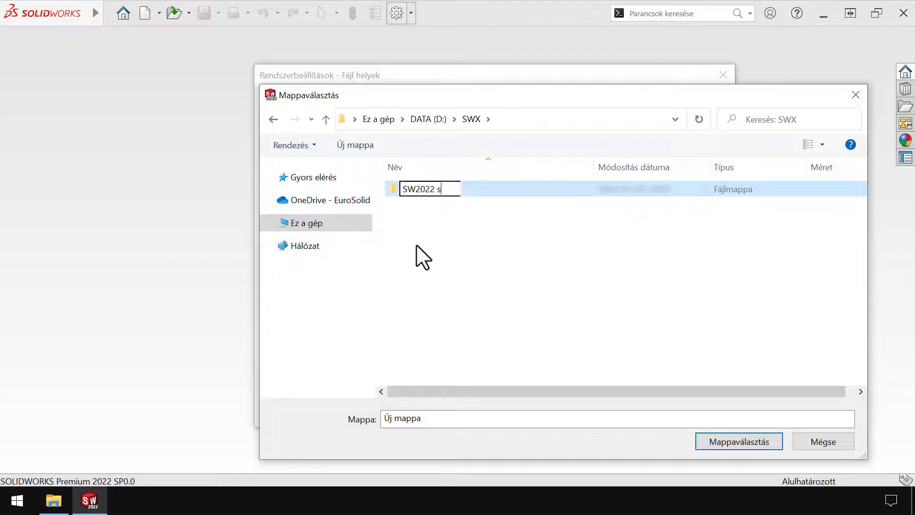
pyautogui.write('ablonok')
pyautogui.press('Return')
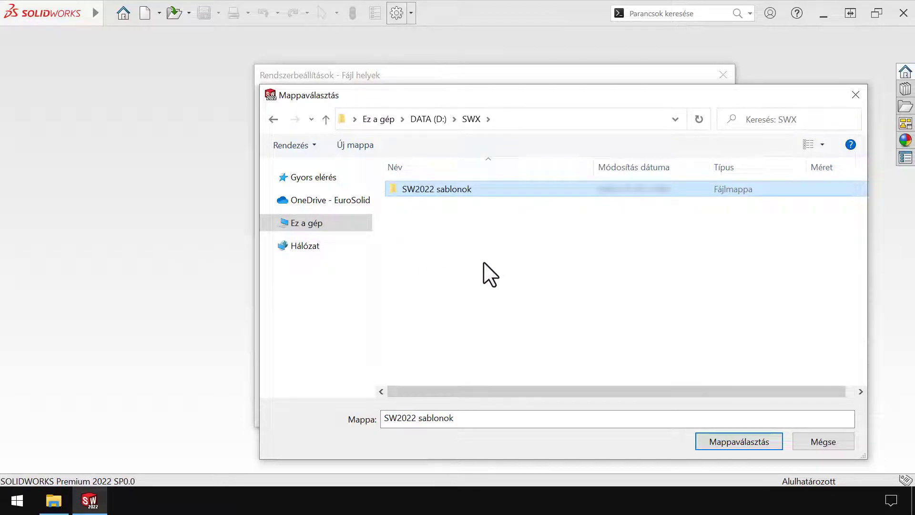
pyautogui.click(703, 442)
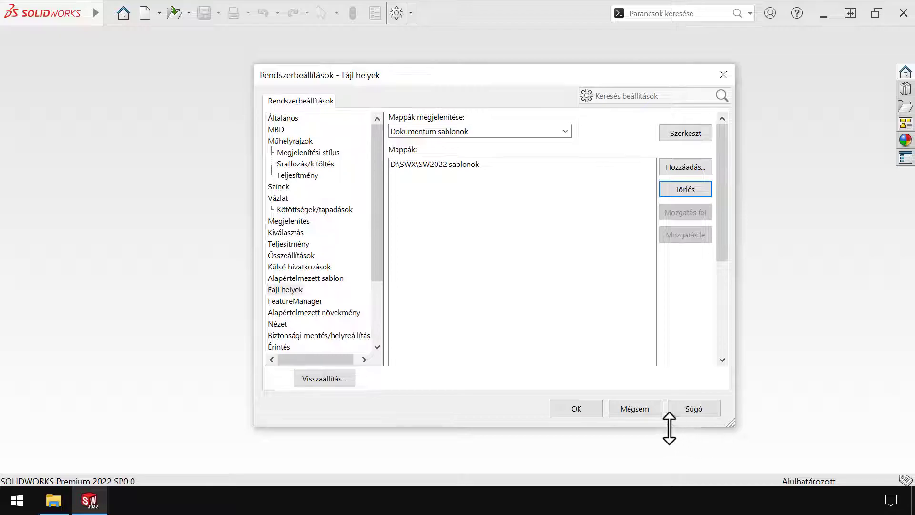
pyautogui.click(583, 411)
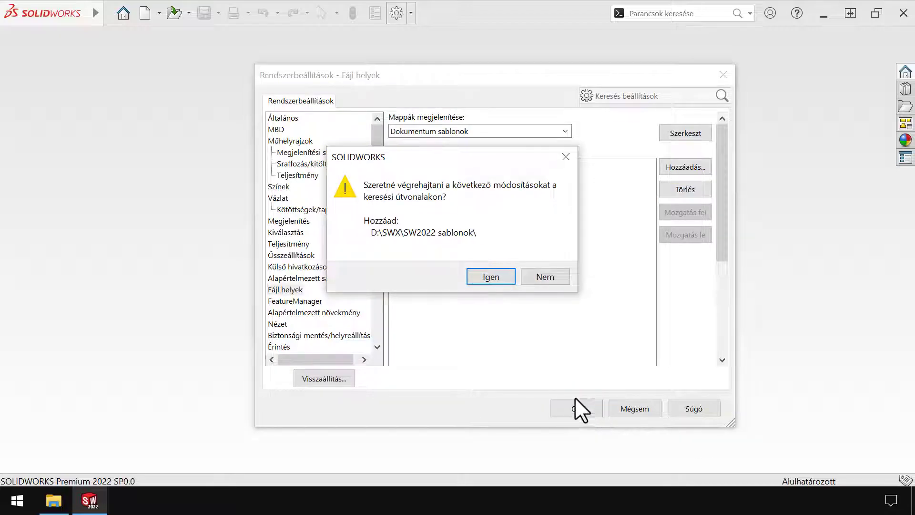
pyautogui.click(536, 276)
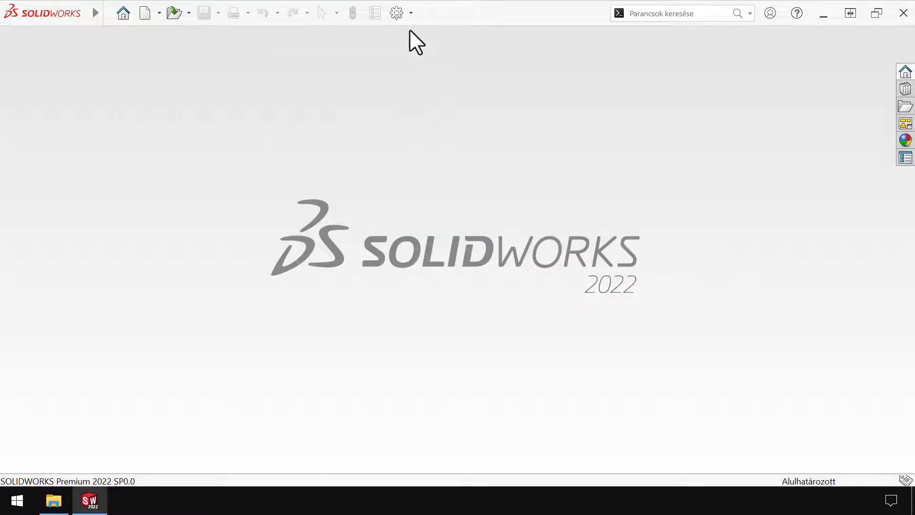
# Step: Pick Modell, Összeállítás and Műhelyrajz in SW2022 sablonok as default part, assembly, drawing templates
pyautogui.click(396, 14)
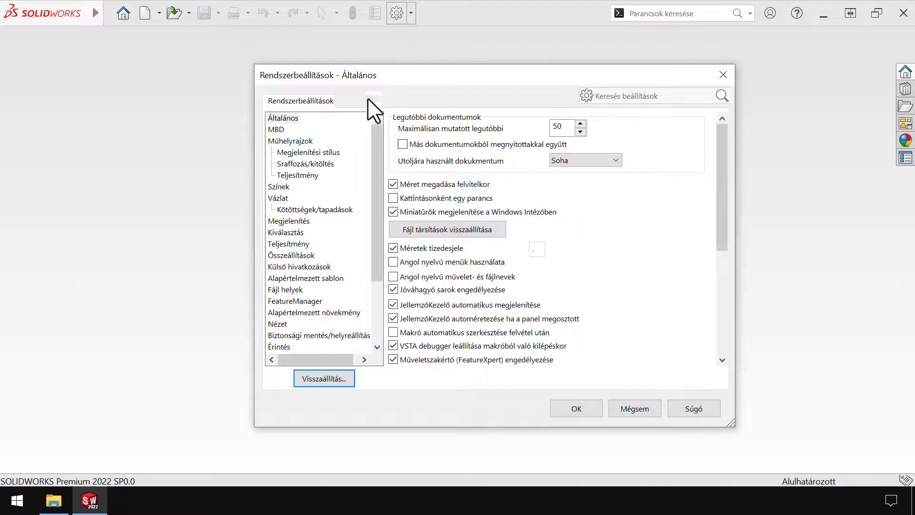
pyautogui.click(315, 278)
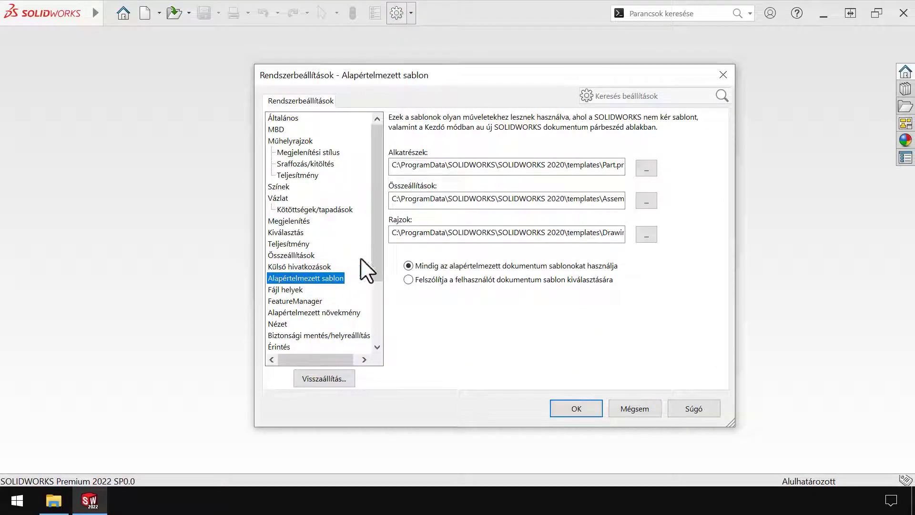
pyautogui.click(643, 167)
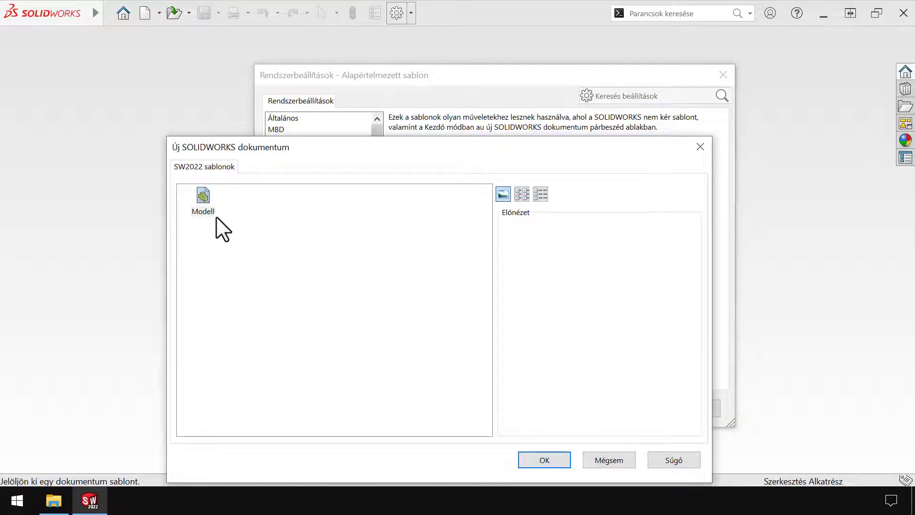
pyautogui.doubleClick(202, 198)
pyautogui.click(645, 200)
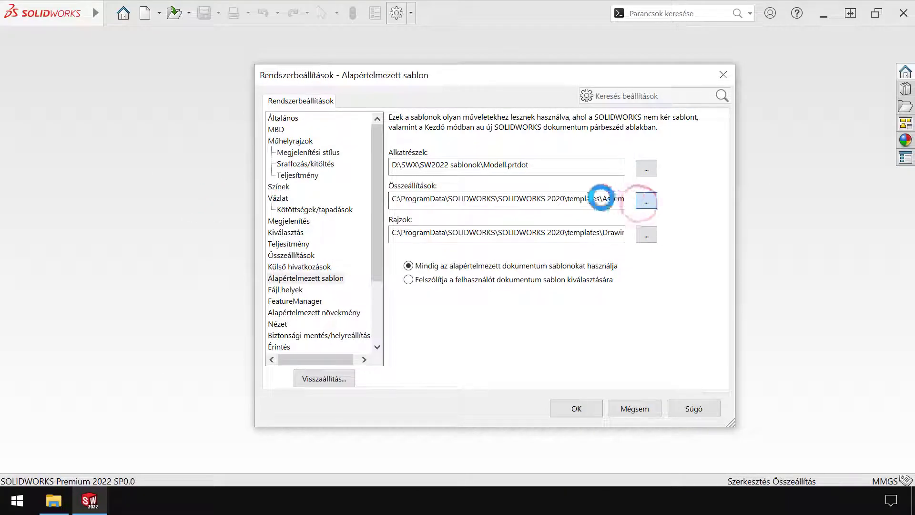
pyautogui.doubleClick(206, 210)
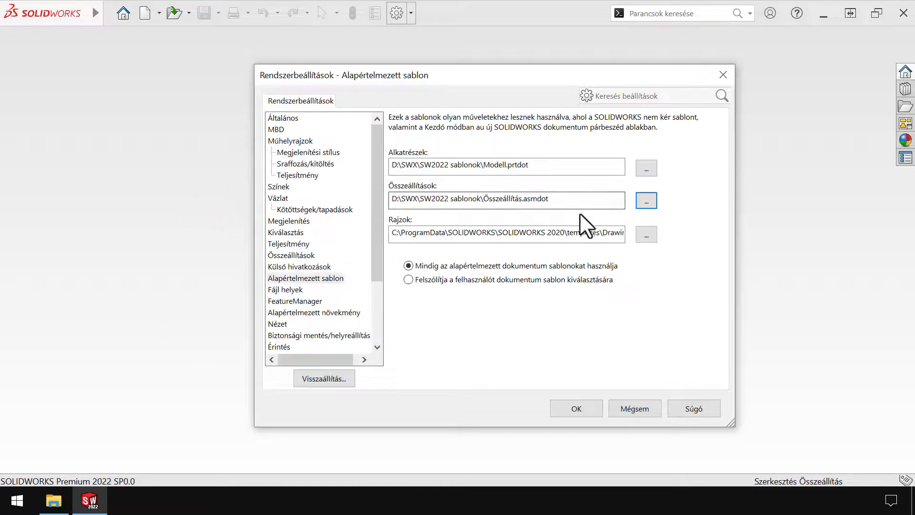
pyautogui.click(645, 233)
pyautogui.doubleClick(200, 192)
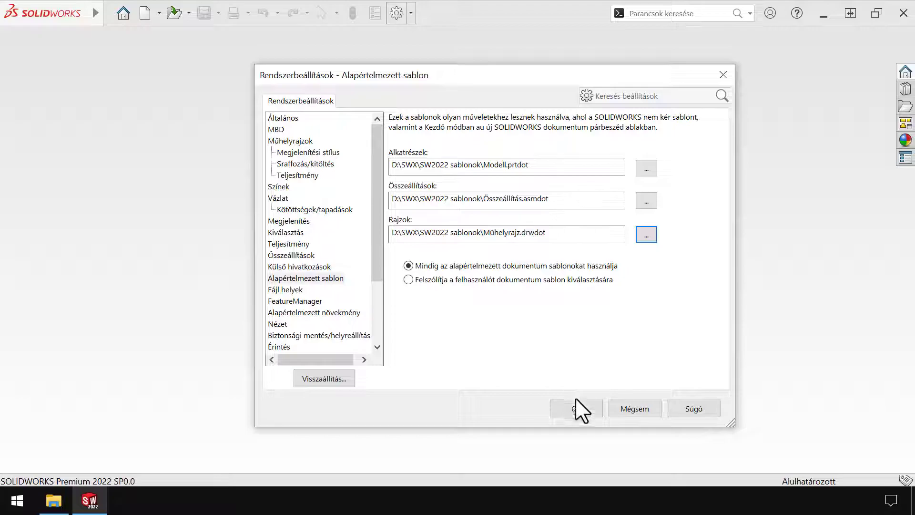
pyautogui.click(577, 408)
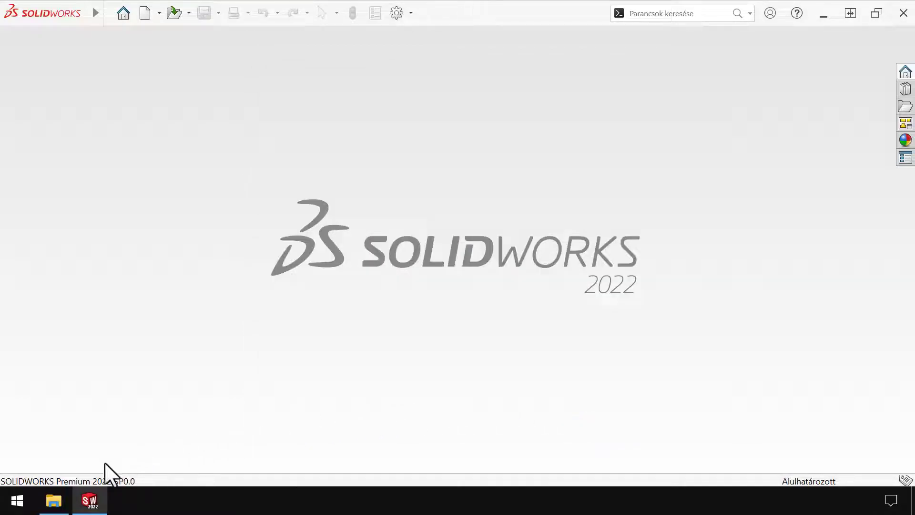
pyautogui.click(57, 503)
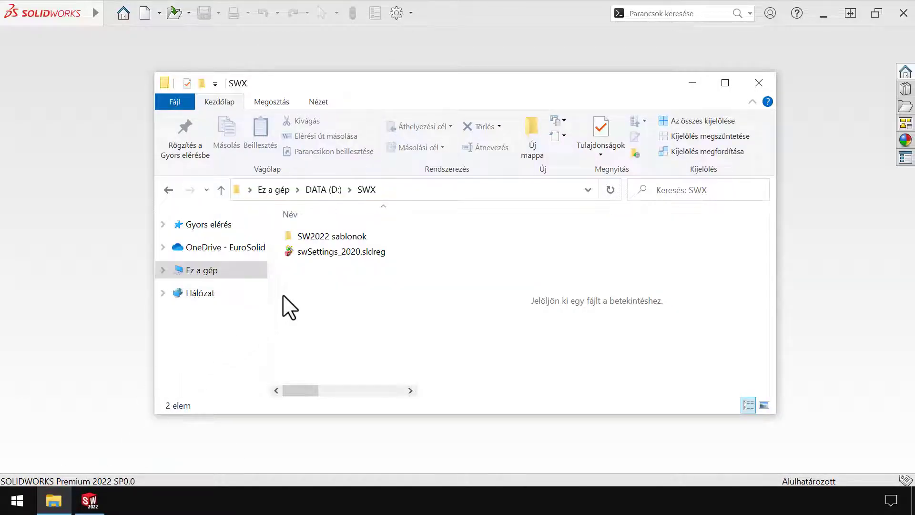
pyautogui.doubleClick(324, 235)
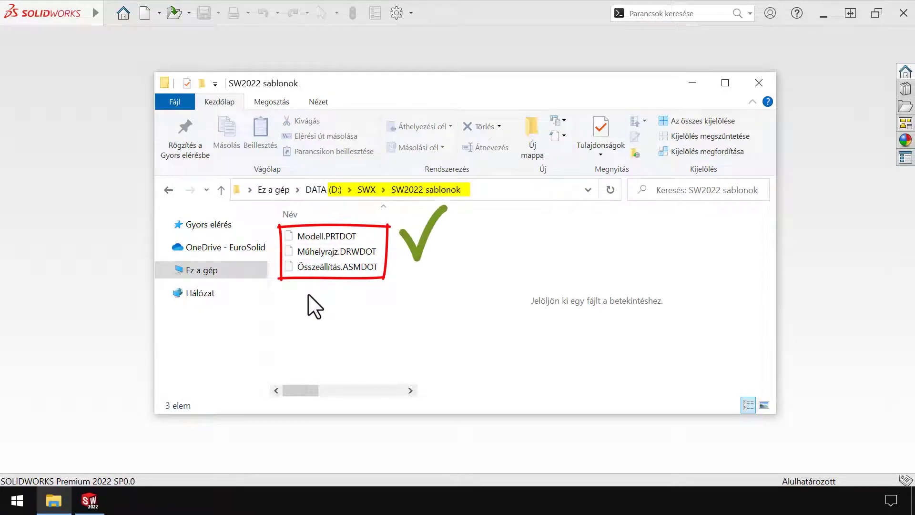
pyautogui.click(93, 310)
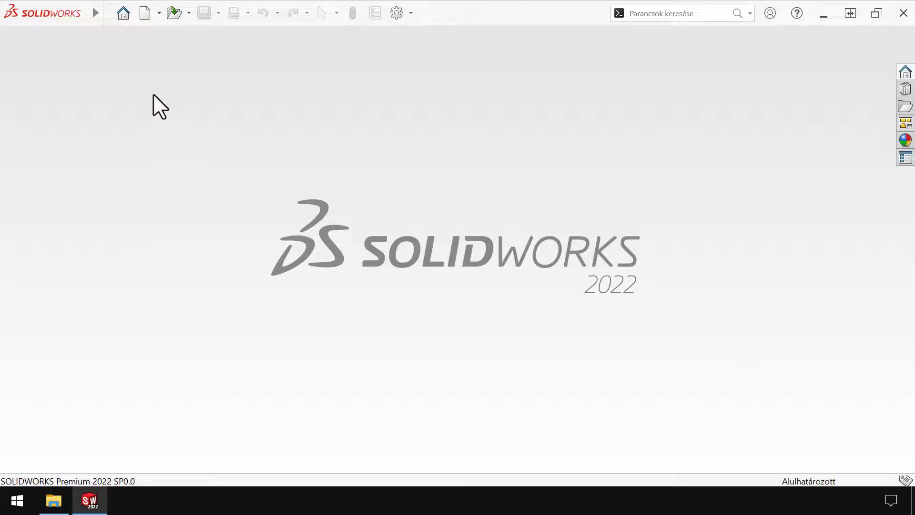
# Step: Start a new document to check that the Modell, Összeállítás and Műhelyrajz templates appear
pyautogui.click(142, 14)
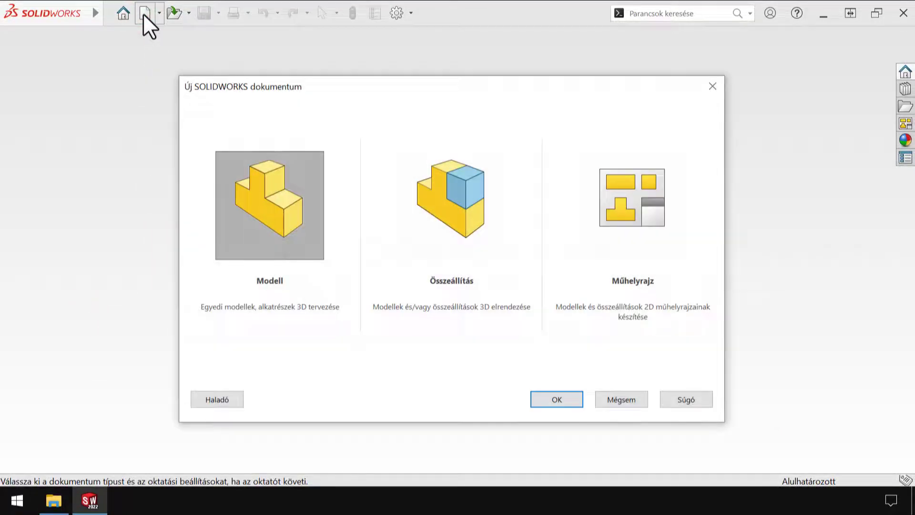